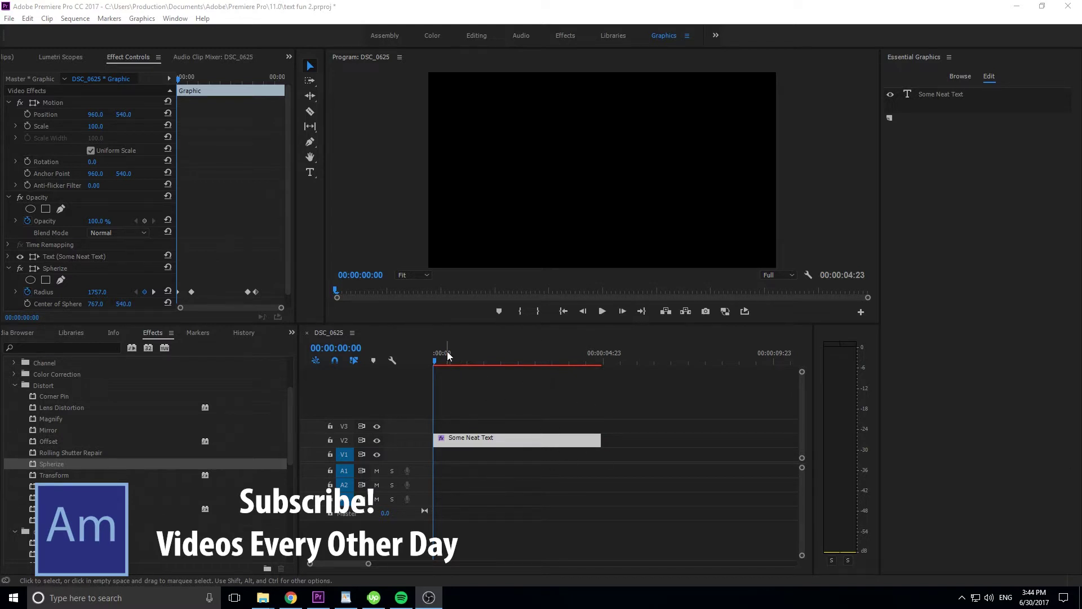
- Enlarge the Program Monitor and preview the existing title animation from the start
{"action": "left_click_drag", "start_coordinate": [450, 325], "coordinate": [443, 464]}
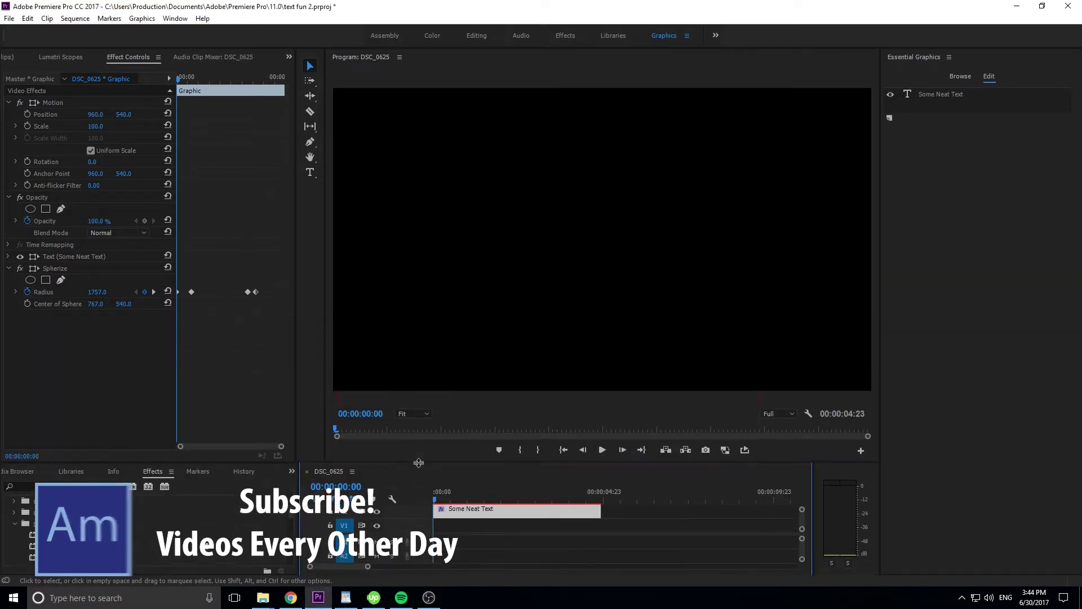
{"action": "key", "text": "space"}
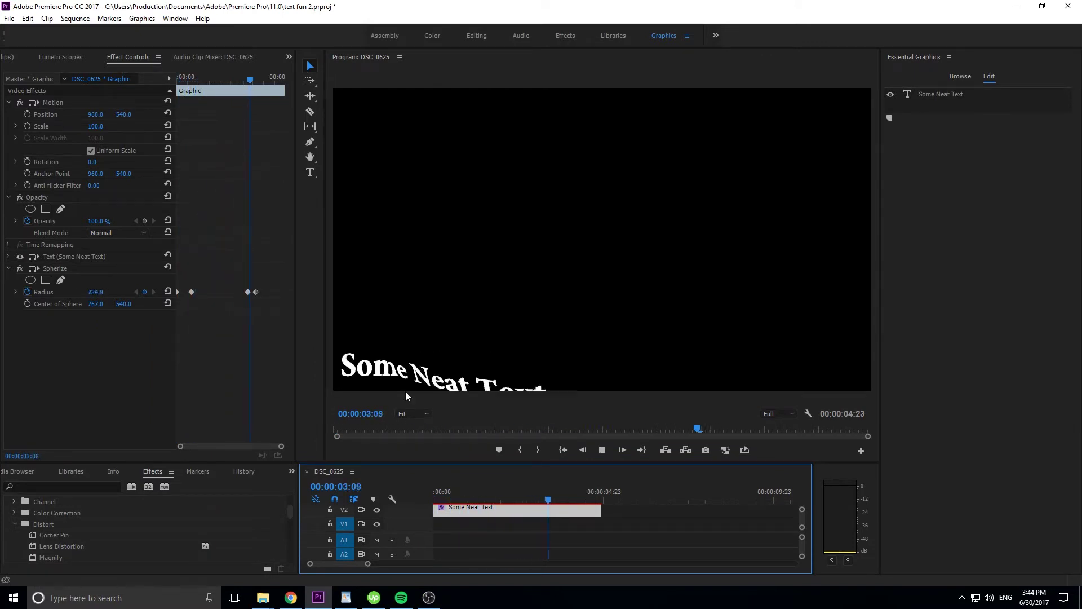
{"action": "key", "text": "space"}
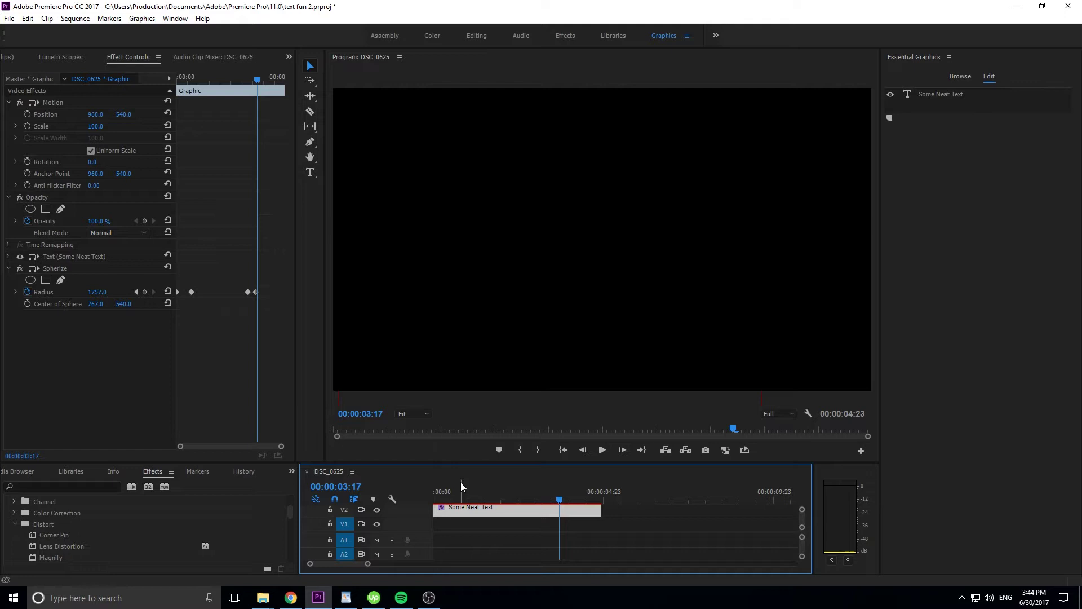
{"action": "left_click", "coordinate": [435, 484]}
{"action": "left_click_drag", "start_coordinate": [436, 485], "coordinate": [574, 339]}
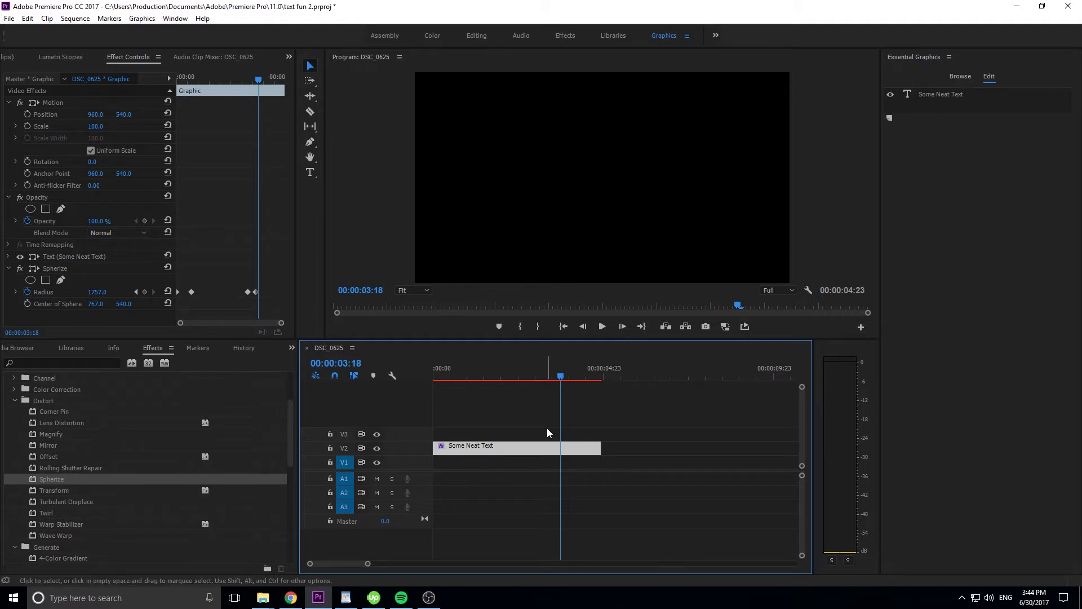
- Delete the old Some Neat Text clip and type 'Some Neater Text' in a new lower-left text box
{"action": "left_click_drag", "start_coordinate": [548, 426], "coordinate": [476, 491]}
{"action": "key", "text": "Delete"}
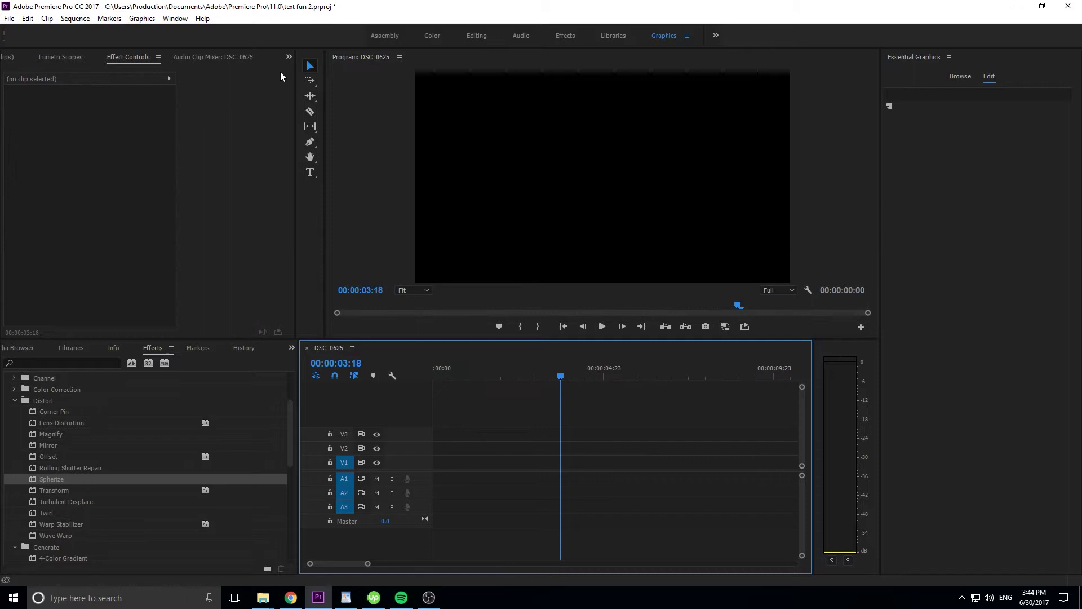
{"action": "left_click", "coordinate": [311, 173]}
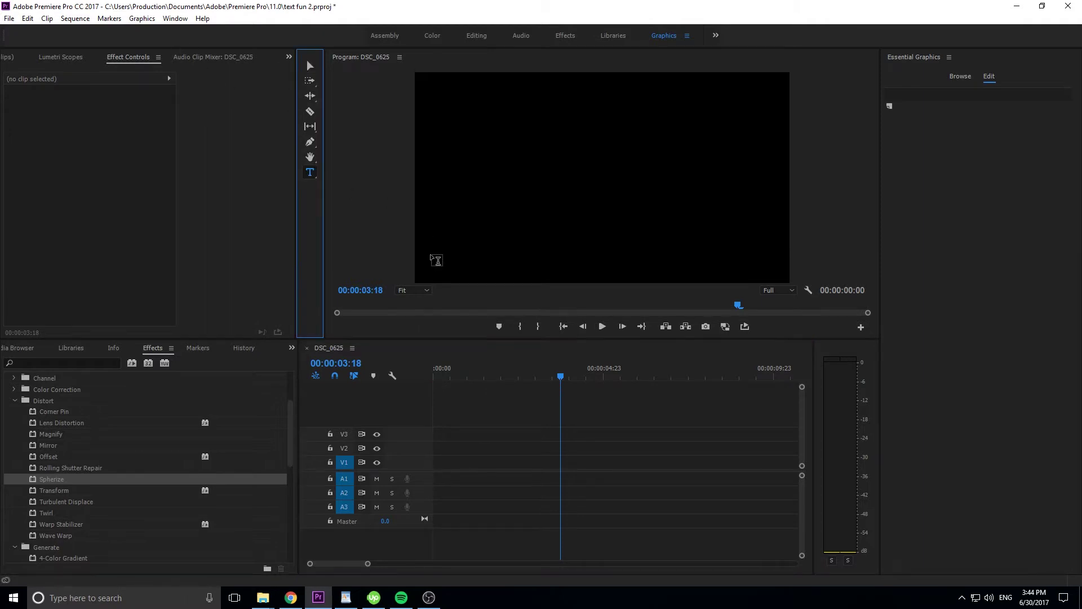
{"action": "left_click_drag", "start_coordinate": [426, 239], "coordinate": [644, 283]}
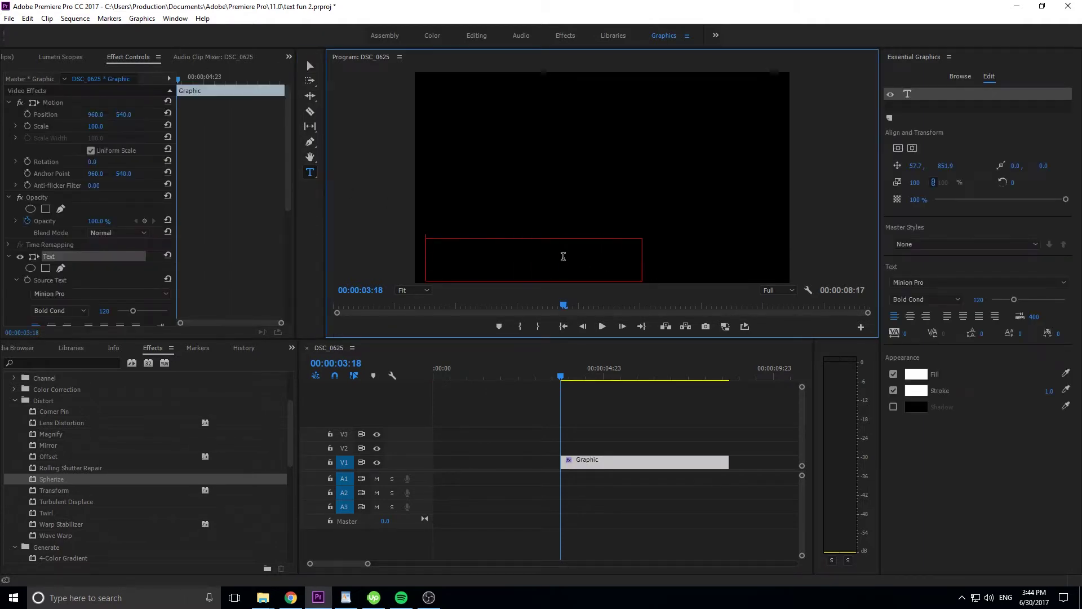
{"action": "type", "text": "Some "}
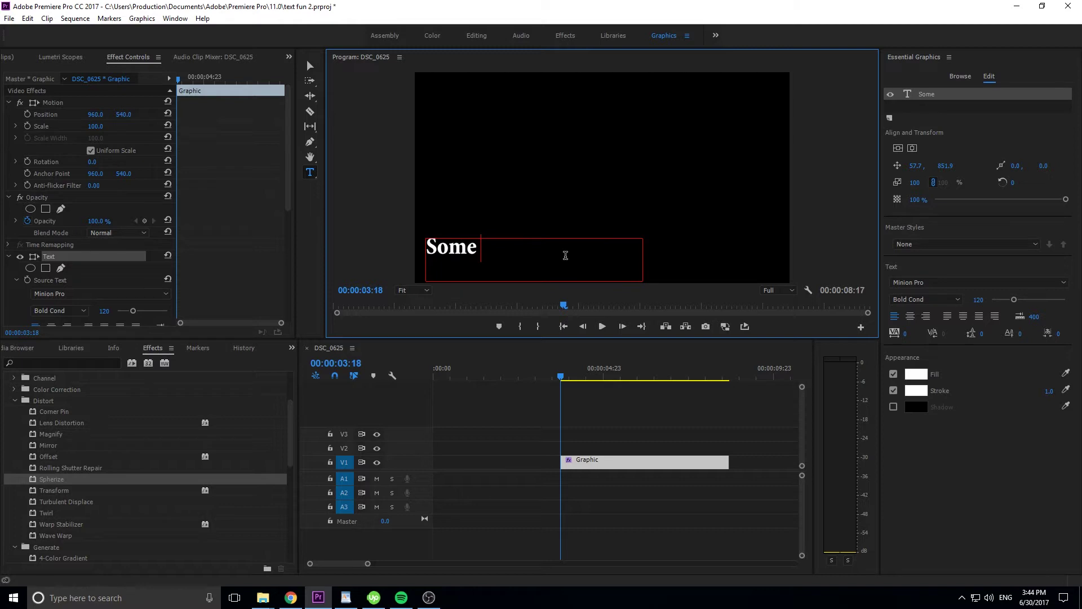
{"action": "type", "text": "Neater Text"}
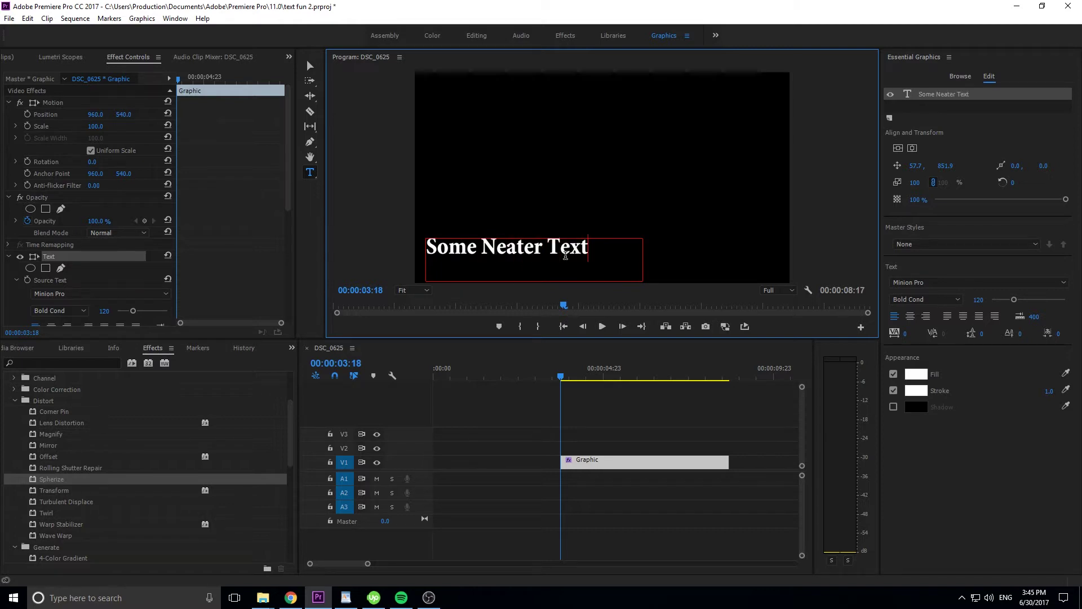
- Move the new title clip to the sequence start and nudge the text lower in the frame
{"action": "left_click", "coordinate": [589, 422]}
{"action": "left_click_drag", "start_coordinate": [593, 465], "coordinate": [462, 463]}
{"action": "key", "text": "Home"}
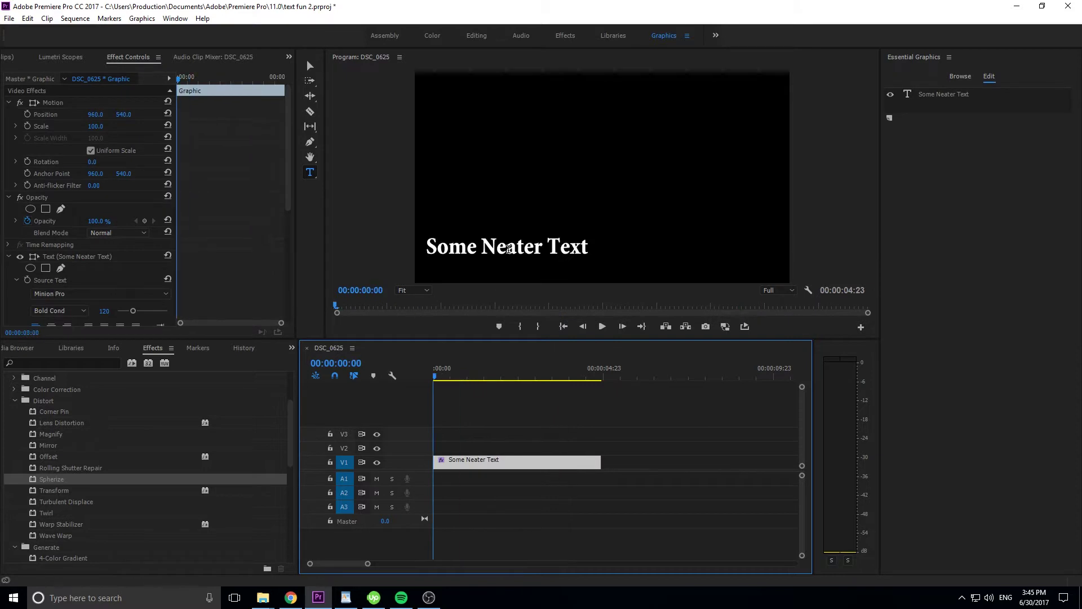
{"action": "left_click", "coordinate": [311, 65]}
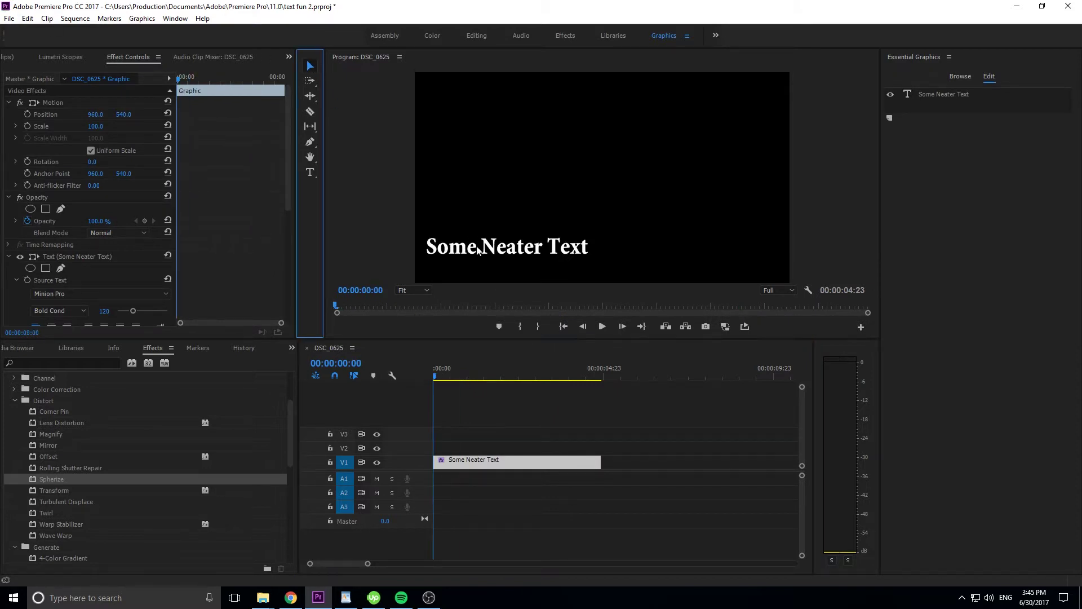
{"action": "left_click_drag", "start_coordinate": [478, 246], "coordinate": [500, 271]}
{"action": "left_click", "coordinate": [490, 418]}
{"action": "left_click", "coordinate": [544, 416]}
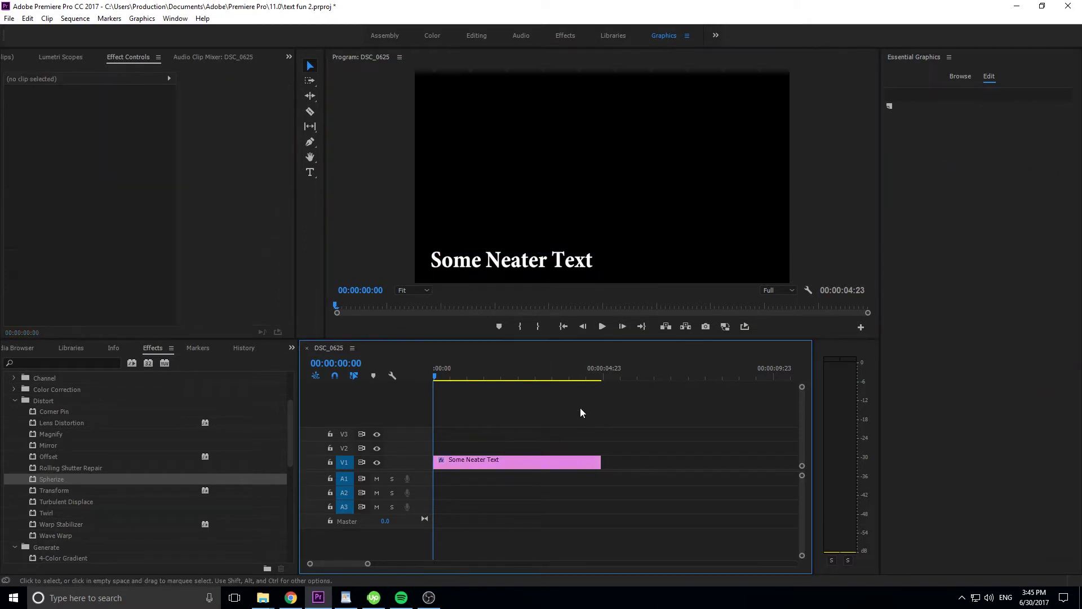
- Select the Some Neater Text clip and bring up the Media Browser panel
{"action": "scroll", "coordinate": [62, 375], "scroll_direction": "up", "scroll_amount": 3}
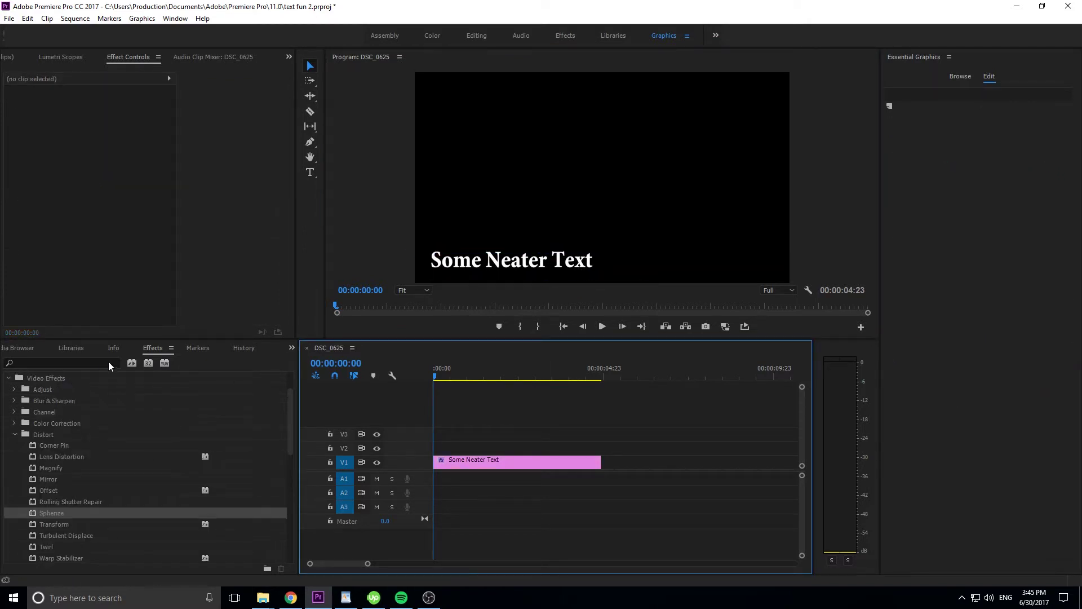
{"action": "scroll", "coordinate": [94, 412], "scroll_direction": "down", "scroll_amount": 2}
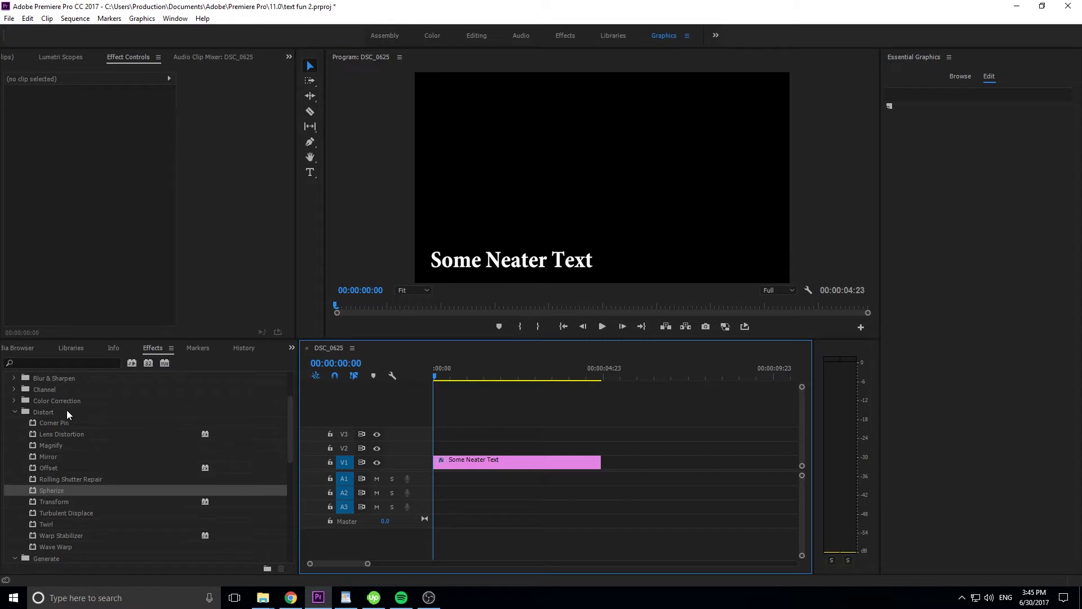
{"action": "left_click", "coordinate": [497, 462]}
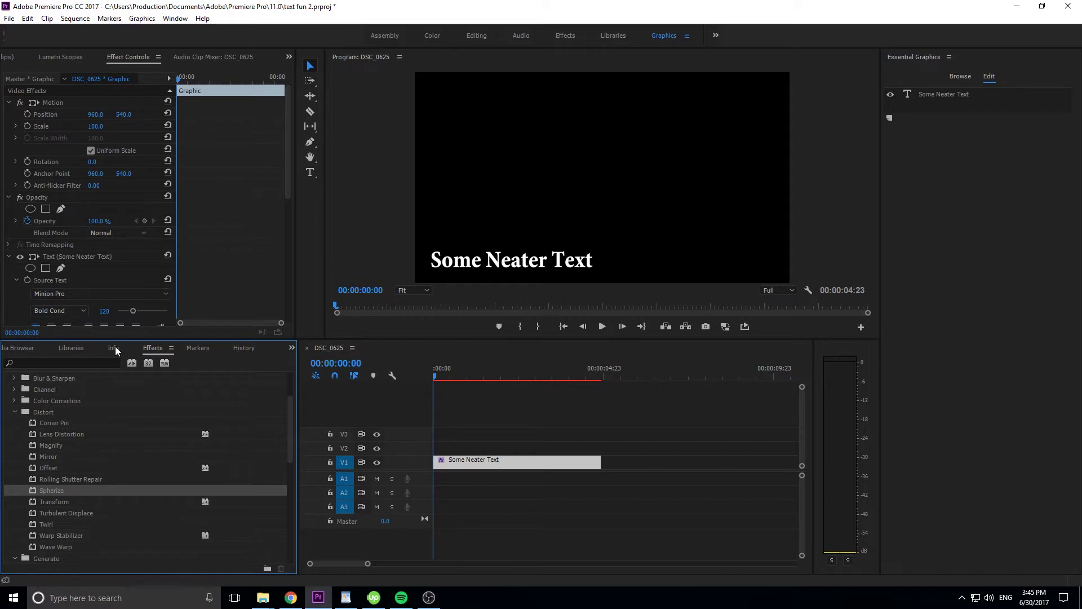
{"action": "left_click", "coordinate": [21, 348]}
{"action": "left_click", "coordinate": [95, 349]}
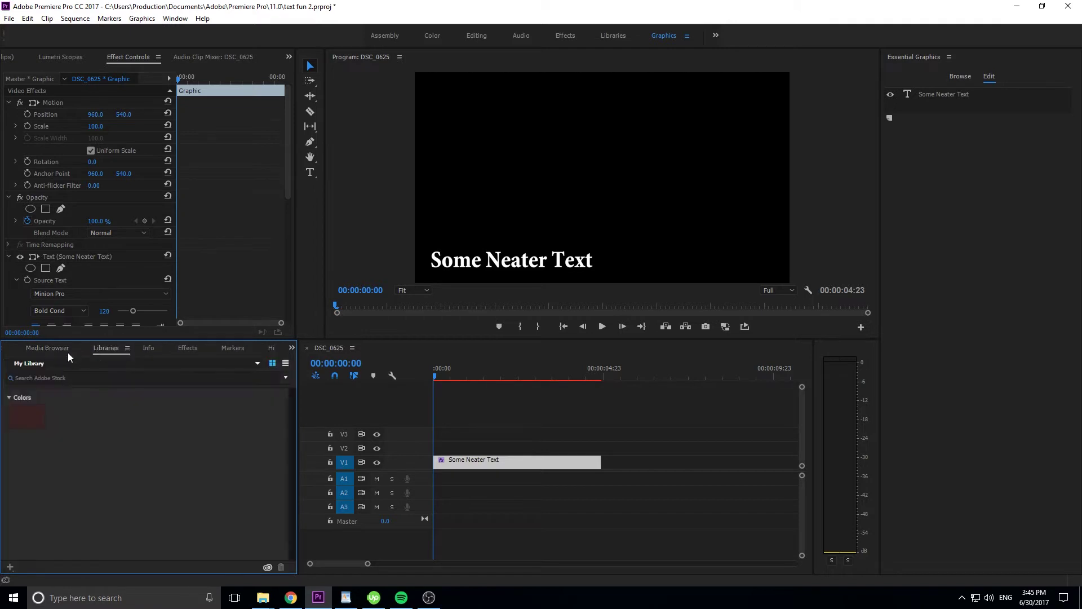
{"action": "left_click", "coordinate": [67, 350]}
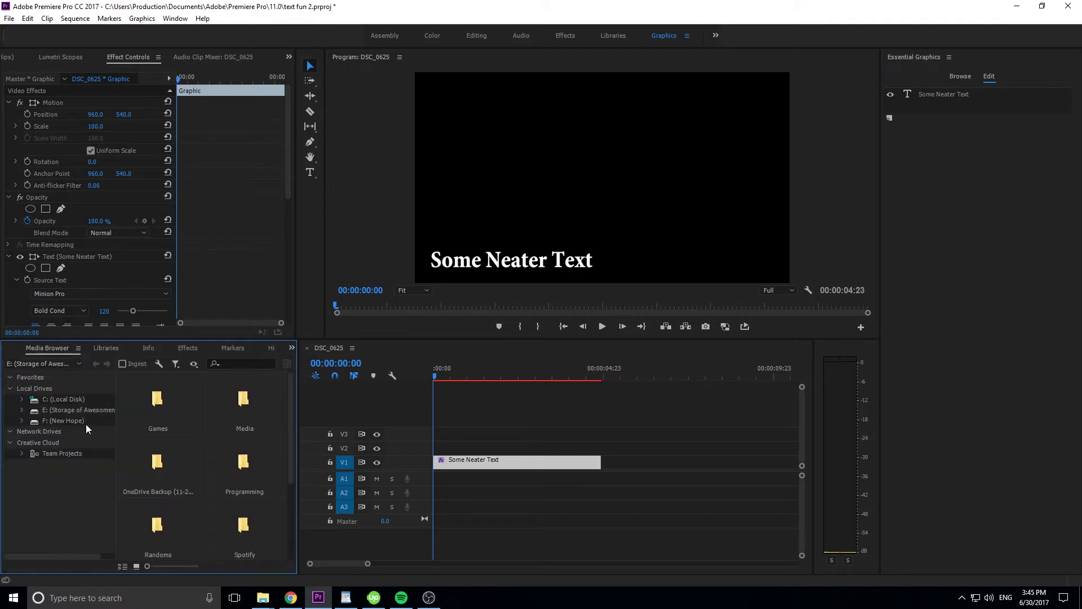
- Switch to the Editing workspace and place DSC_0694.MOV on V2 above the title
{"action": "left_click", "coordinate": [181, 348]}
{"action": "left_click", "coordinate": [468, 33]}
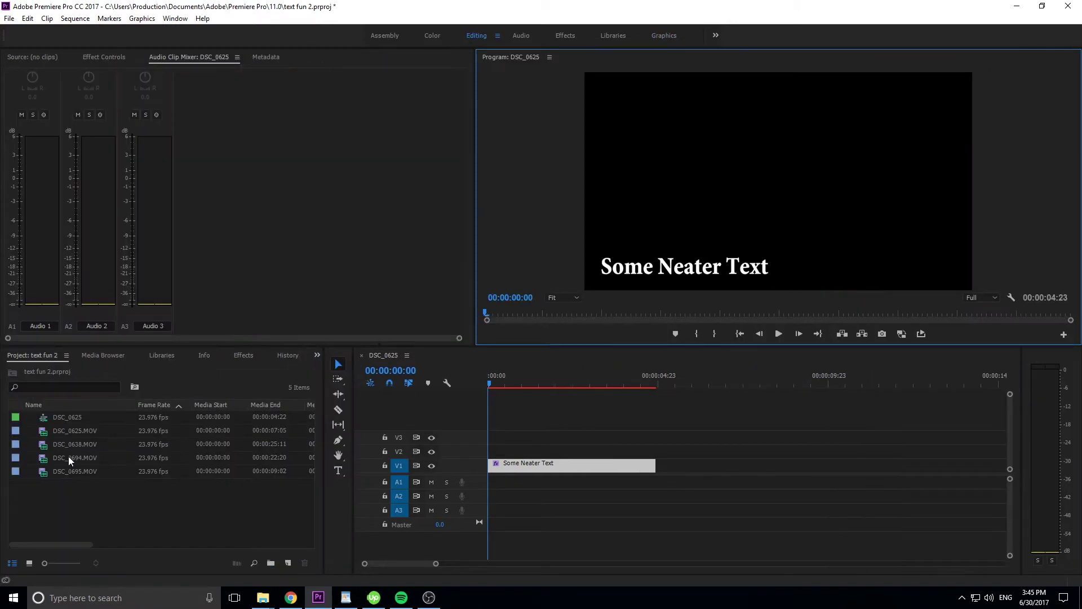
{"action": "left_click_drag", "start_coordinate": [71, 459], "coordinate": [477, 458]}
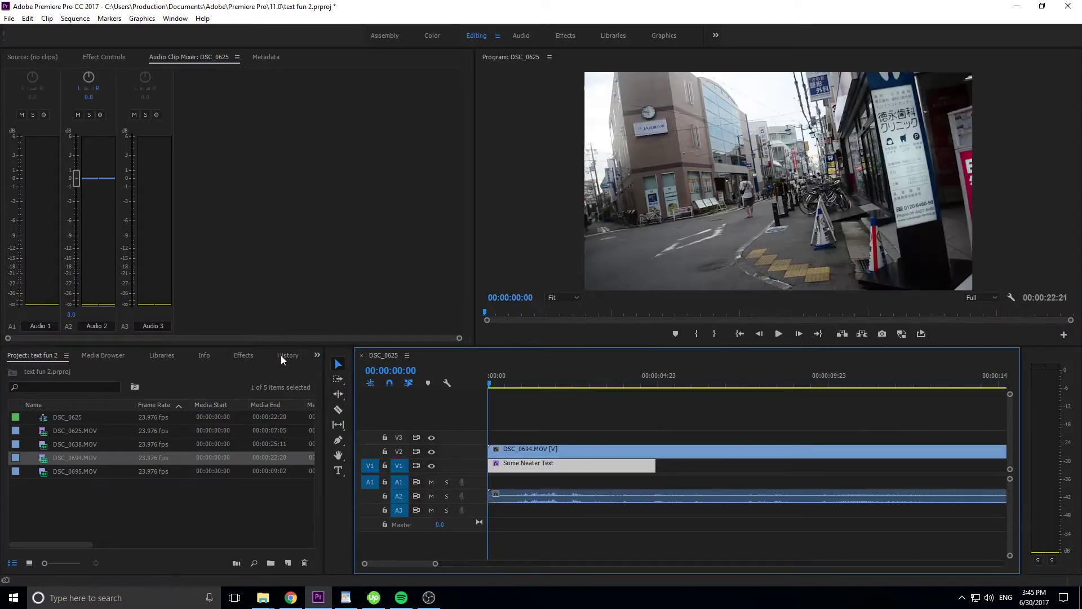
- Apply Spherize to the DSC_0694.MOV clip and raise its Radius to 426
{"action": "left_click", "coordinate": [237, 355]}
{"action": "left_click_drag", "start_coordinate": [42, 498], "coordinate": [535, 450]}
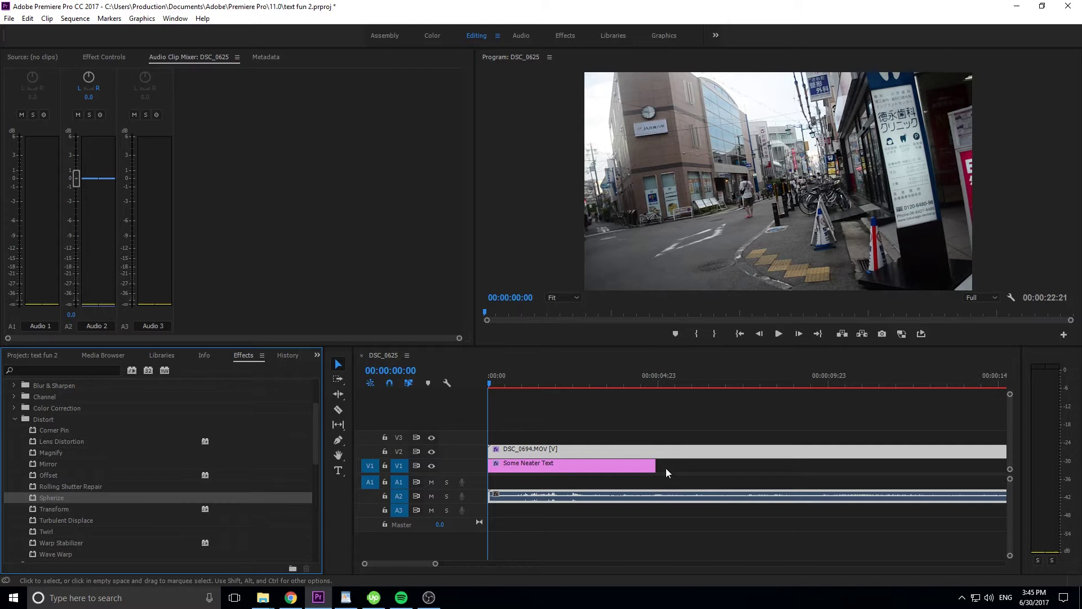
{"action": "left_click", "coordinate": [621, 449]}
{"action": "left_click", "coordinate": [119, 57]}
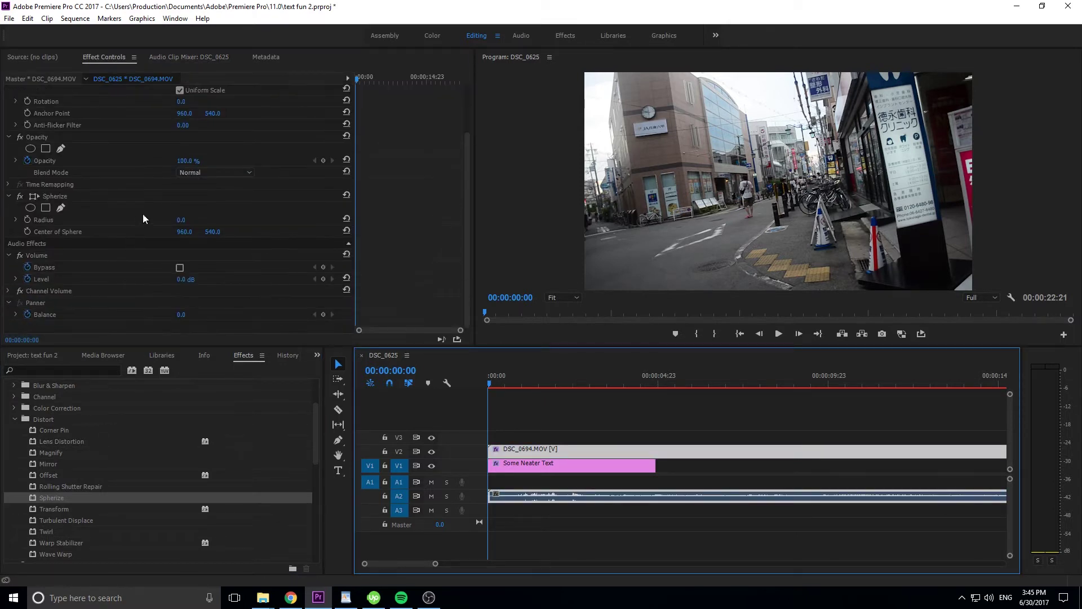
{"action": "left_click_drag", "start_coordinate": [178, 222], "coordinate": [241, 222]}
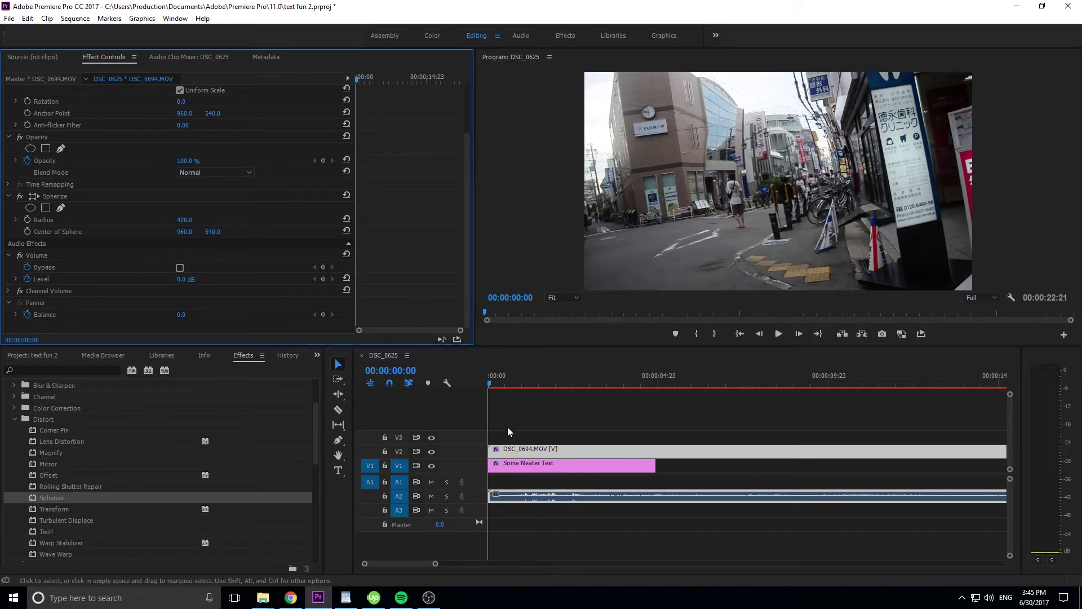
- Delete the DSC_0694.MOV clip, then collapse the title's Text properties to reveal Spherize at Radius 0
{"action": "left_click", "coordinate": [529, 457]}
{"action": "key", "text": "Delete"}
{"action": "left_click", "coordinate": [522, 464]}
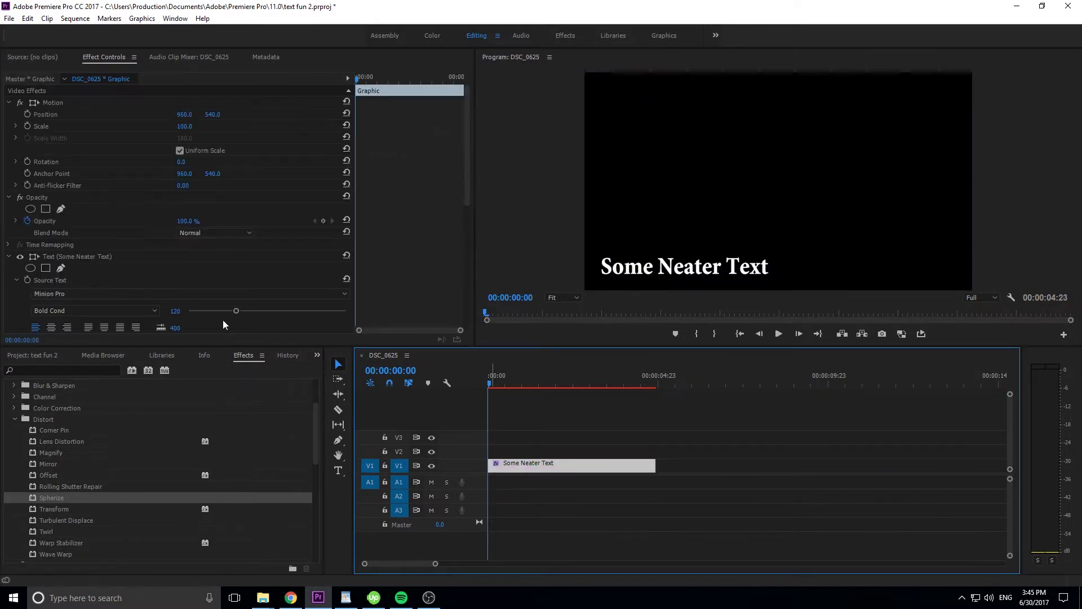
{"action": "scroll", "coordinate": [256, 273], "scroll_direction": "down", "scroll_amount": 4}
{"action": "scroll", "coordinate": [167, 110], "scroll_direction": "down", "scroll_amount": 5}
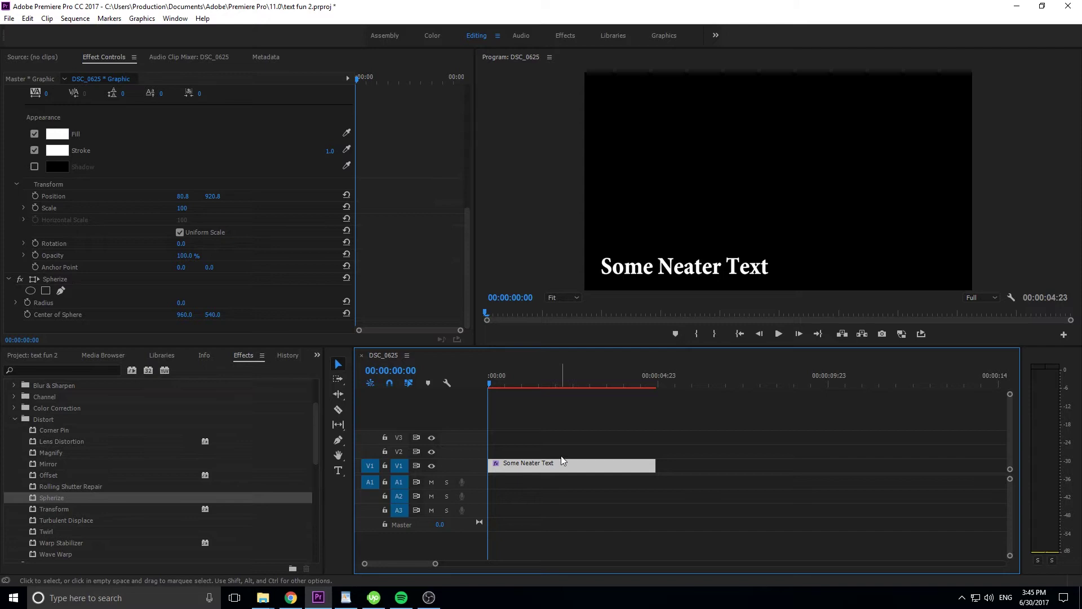
{"action": "scroll", "coordinate": [32, 169], "scroll_direction": "up", "scroll_amount": 4}
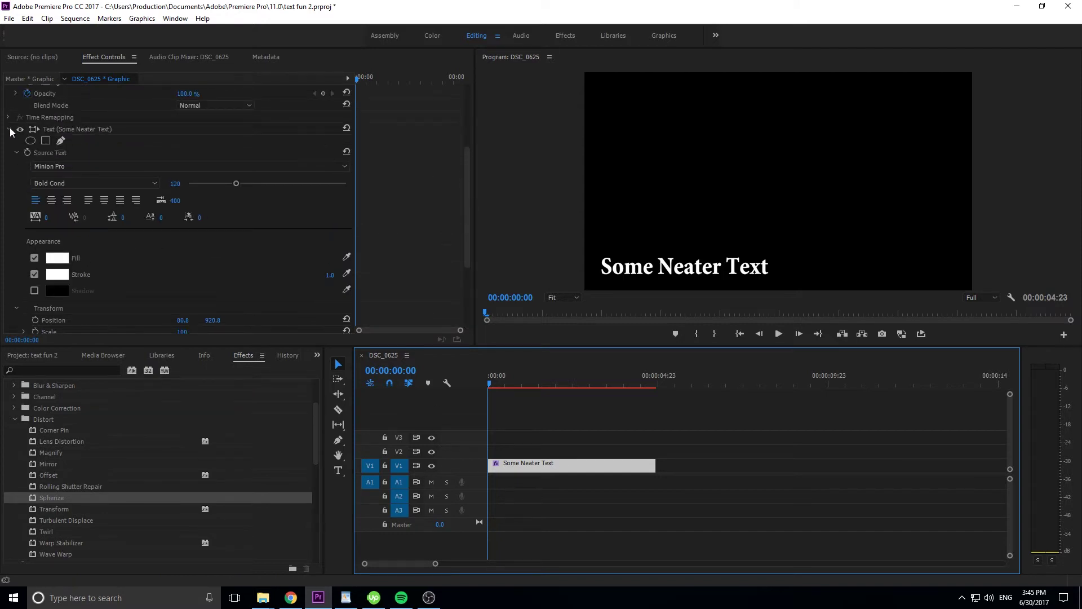
{"action": "left_click", "coordinate": [9, 129]}
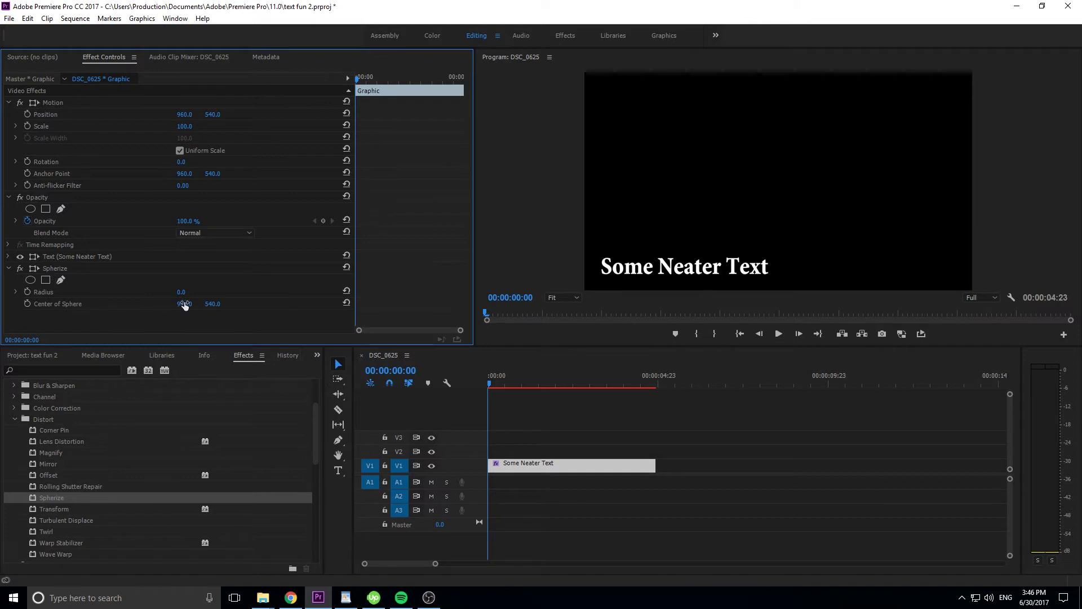
- Keyframe the title's Spherize Radius at 2267 on the first frame, lowering it to 305 by frame 15
{"action": "left_click_drag", "start_coordinate": [181, 292], "coordinate": [228, 292]}
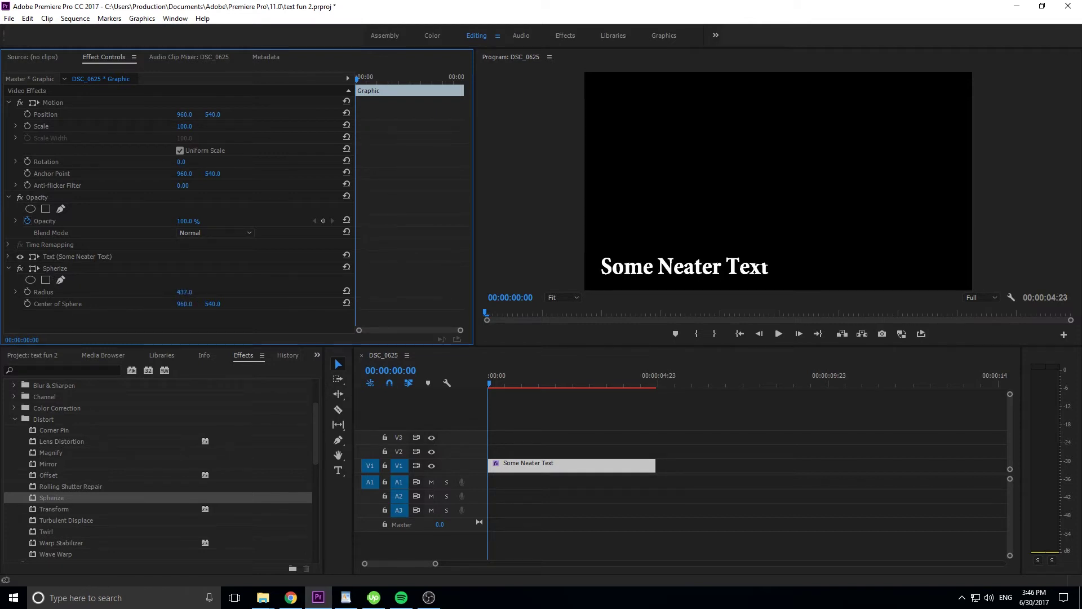
{"action": "left_click_drag", "start_coordinate": [428, 292], "coordinate": [1071, 292]}
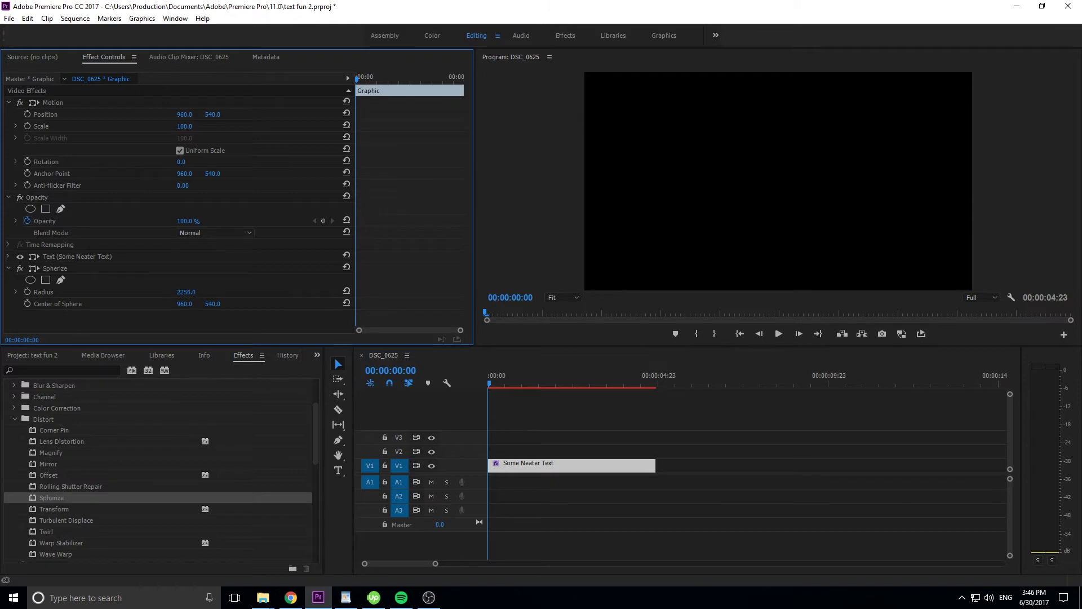
{"action": "left_click", "coordinate": [27, 292]}
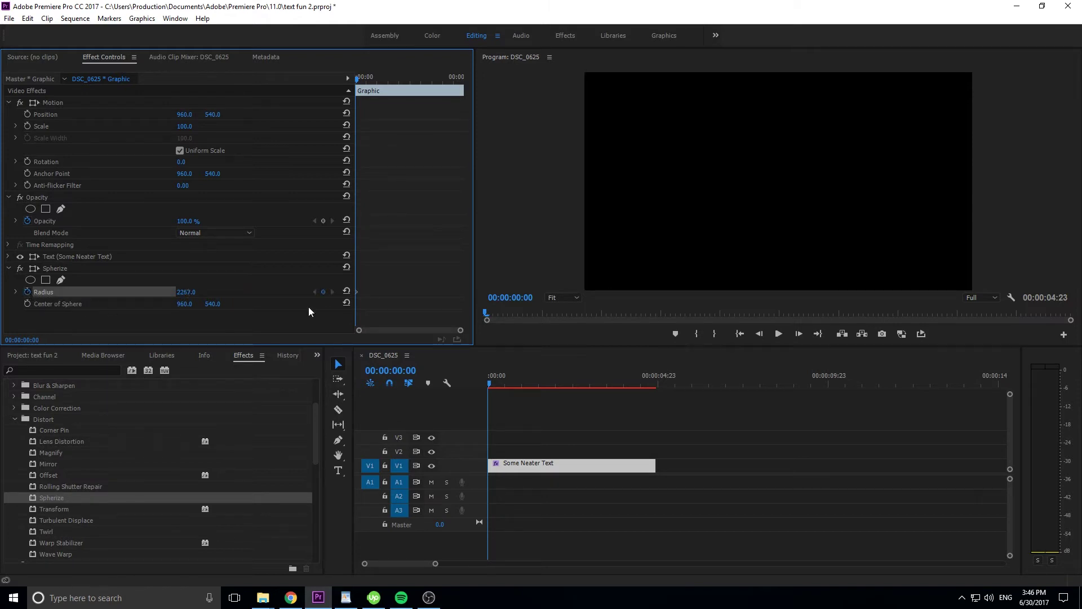
{"action": "left_click", "coordinate": [800, 334]}
{"action": "left_click", "coordinate": [800, 333]}
{"action": "left_click", "coordinate": [800, 334]}
{"action": "left_click", "coordinate": [801, 334]}
{"action": "left_click", "coordinate": [801, 334]}
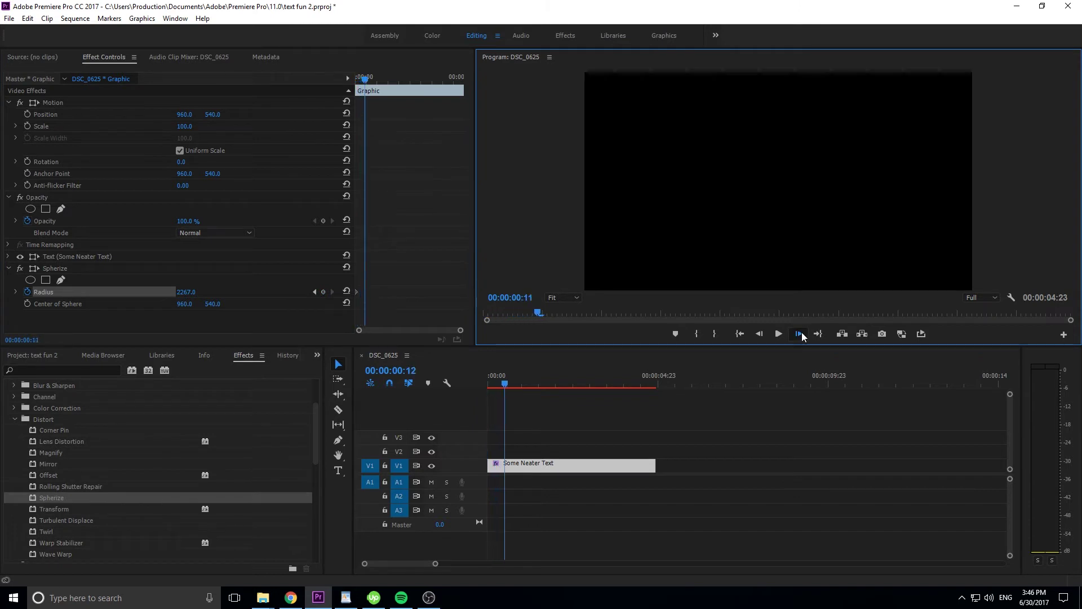
{"action": "left_click", "coordinate": [800, 334]}
{"action": "left_click", "coordinate": [800, 334]}
{"action": "left_click", "coordinate": [800, 334]}
{"action": "left_click", "coordinate": [800, 334]}
{"action": "left_click", "coordinate": [801, 334]}
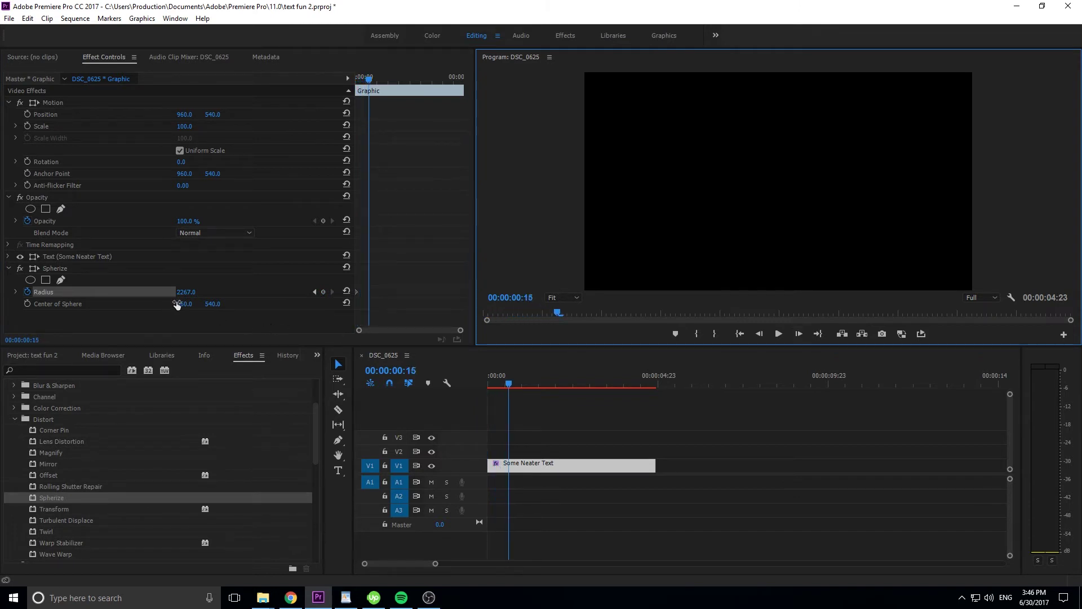
{"action": "left_click_drag", "start_coordinate": [183, 298], "coordinate": [152, 292]}
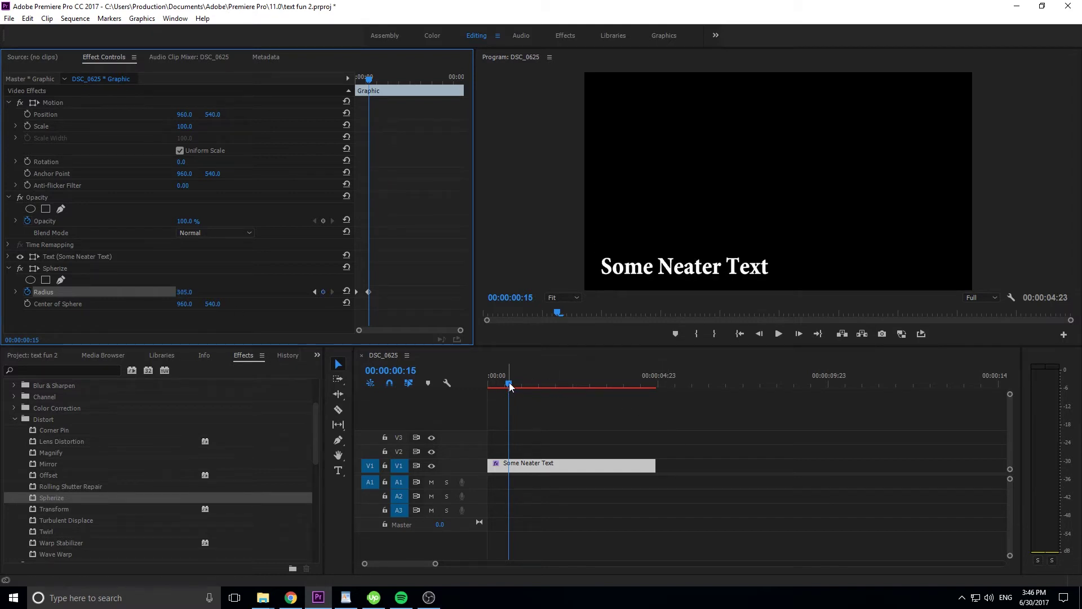
- Hold Radius at 305 until about 00:00:02:10, then paste Radius 2267 a few frames later
{"action": "left_click_drag", "start_coordinate": [510, 386], "coordinate": [570, 386]}
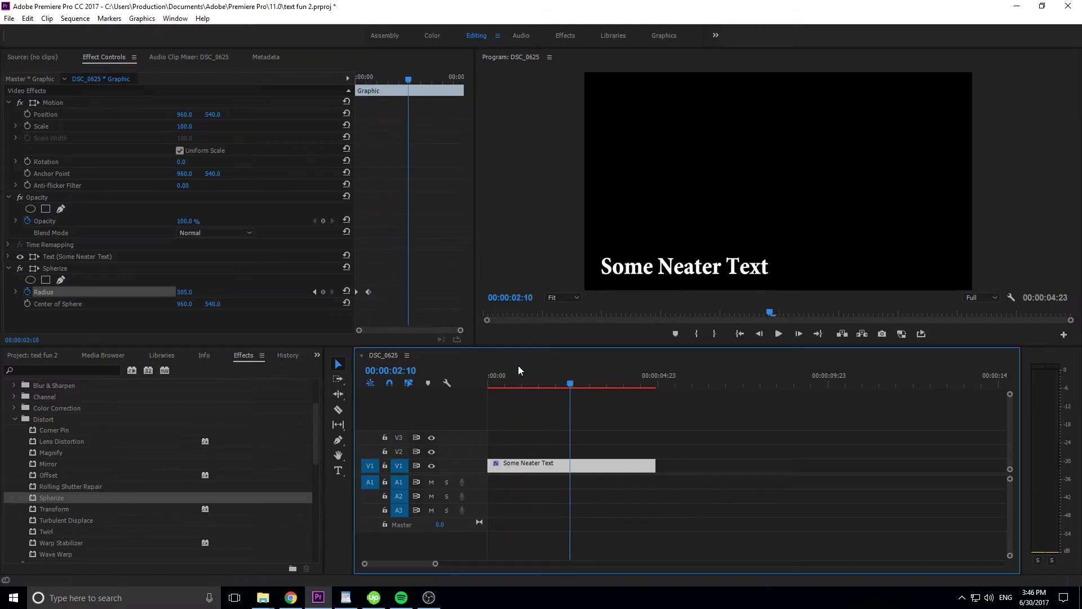
{"action": "left_click", "coordinate": [374, 295]}
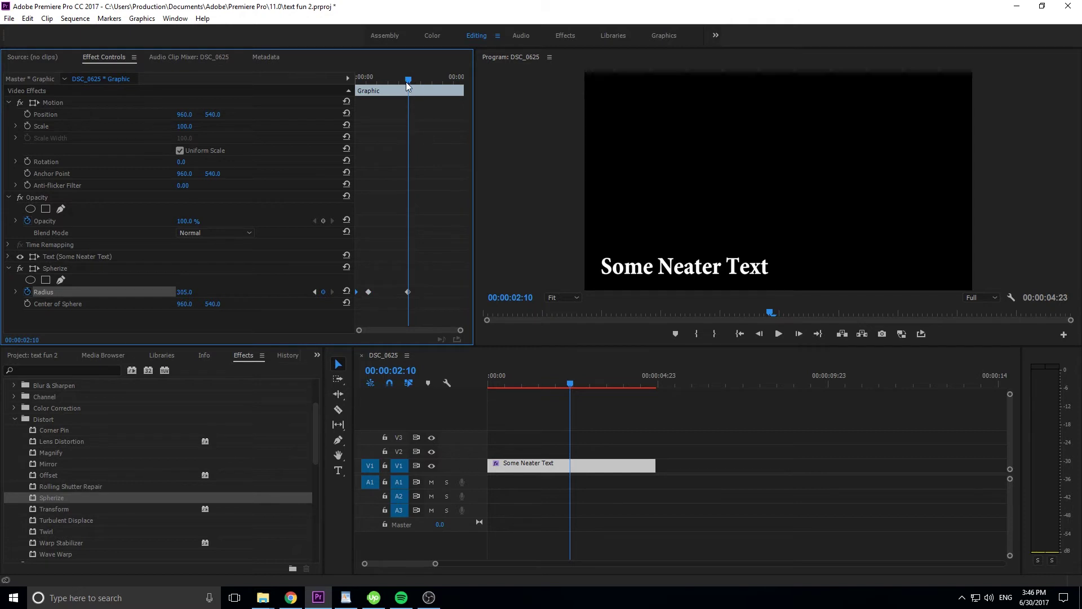
{"action": "left_click_drag", "start_coordinate": [407, 81], "coordinate": [417, 83]}
{"action": "key", "text": "ctrl+v"}
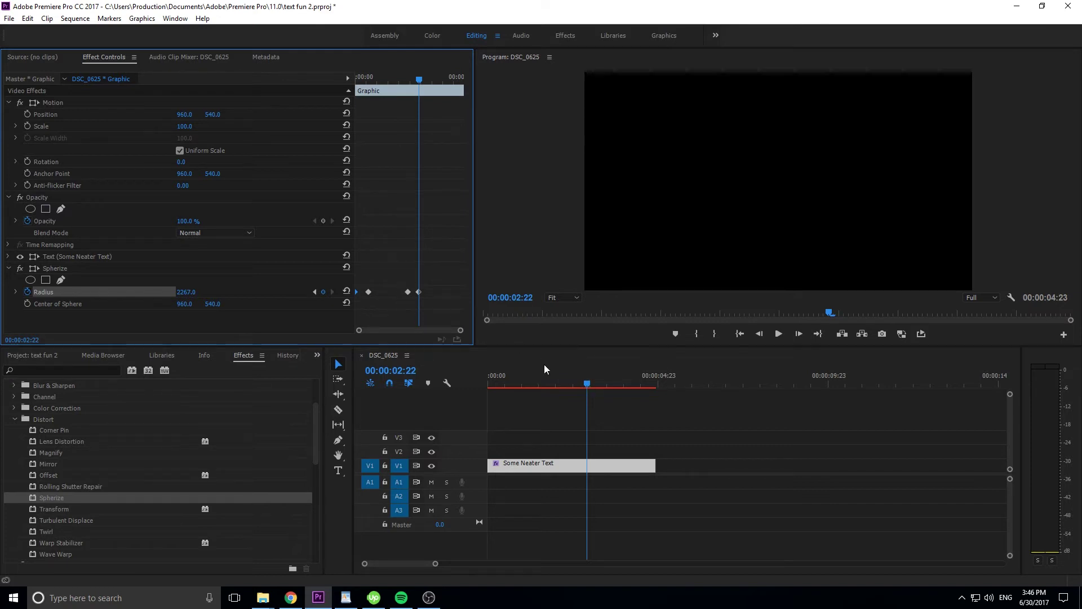
- Play the animation from the start and return to where the text is visible
{"action": "left_click_drag", "start_coordinate": [585, 383], "coordinate": [463, 367]}
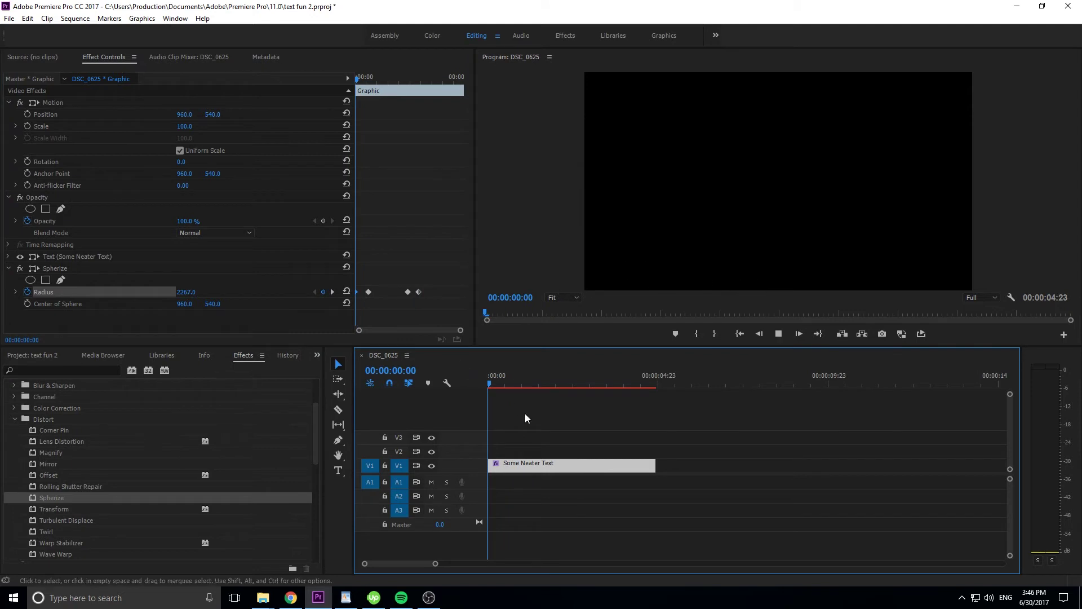
{"action": "key", "text": "space"}
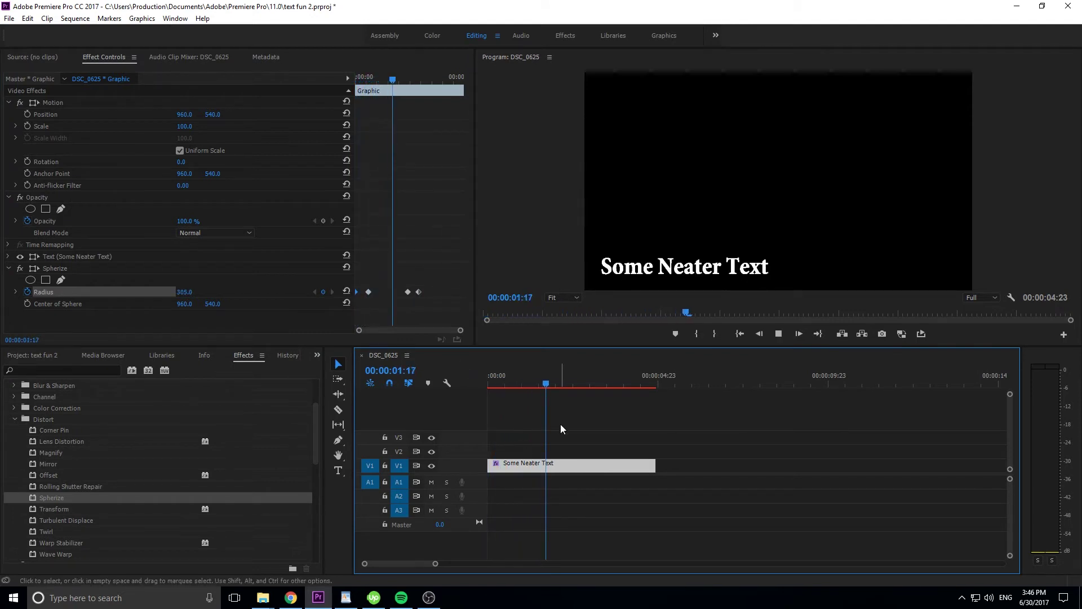
{"action": "key", "text": "space"}
{"action": "left_click_drag", "start_coordinate": [603, 383], "coordinate": [566, 377]}
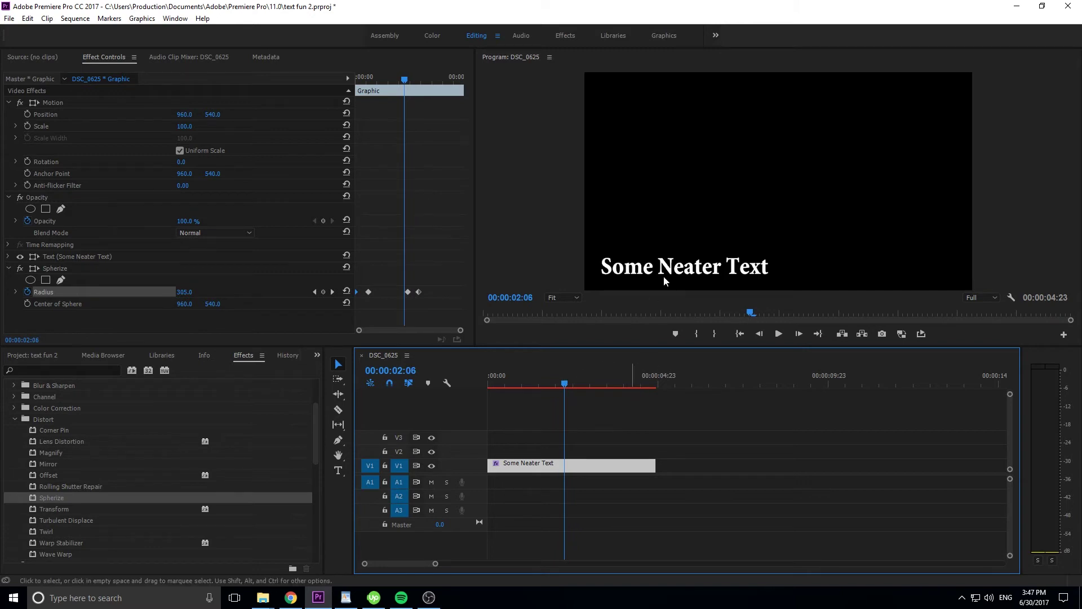
- Drag the Some Neater Text title up toward the frame centre and deselect it
{"action": "left_click_drag", "start_coordinate": [665, 267], "coordinate": [671, 199]}
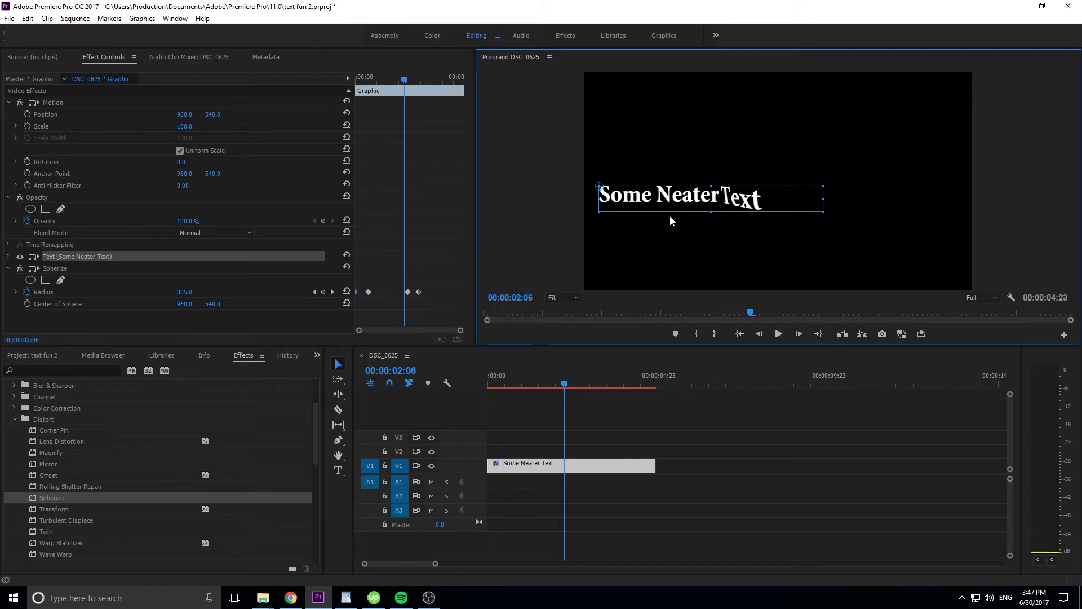
{"action": "left_click", "coordinate": [728, 243]}
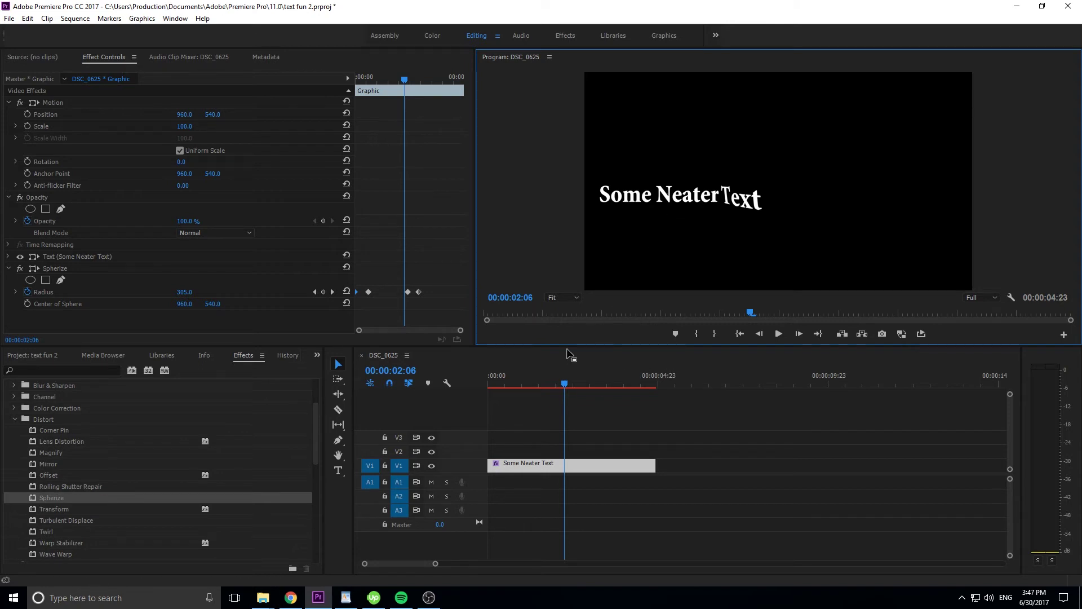
- Return to the first frame and set the title's Spherize Radius to 2500
{"action": "left_click", "coordinate": [406, 297]}
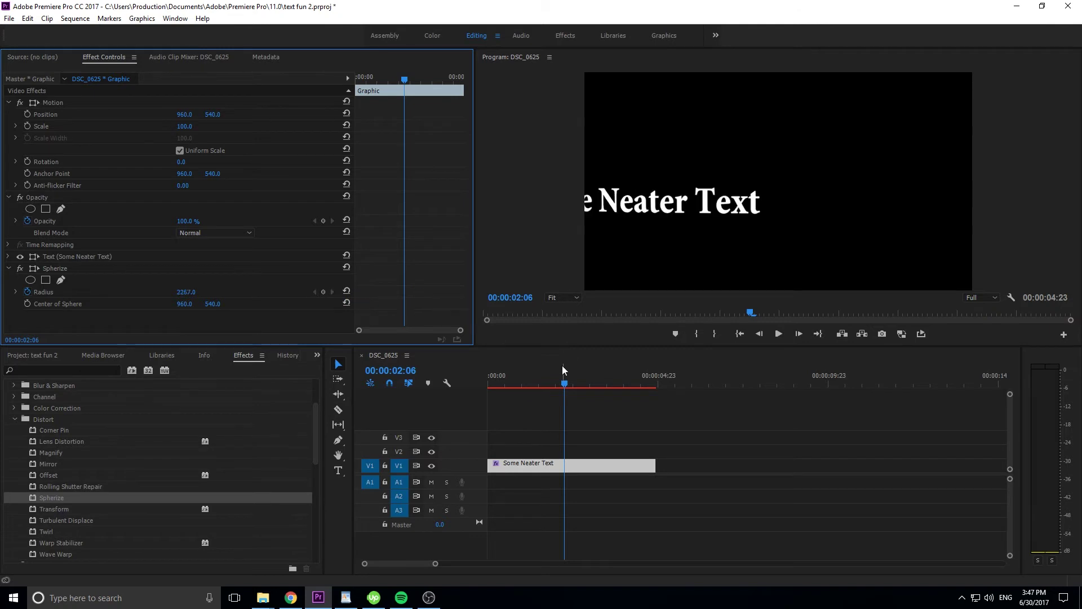
{"action": "left_click_drag", "start_coordinate": [564, 371], "coordinate": [325, 342]}
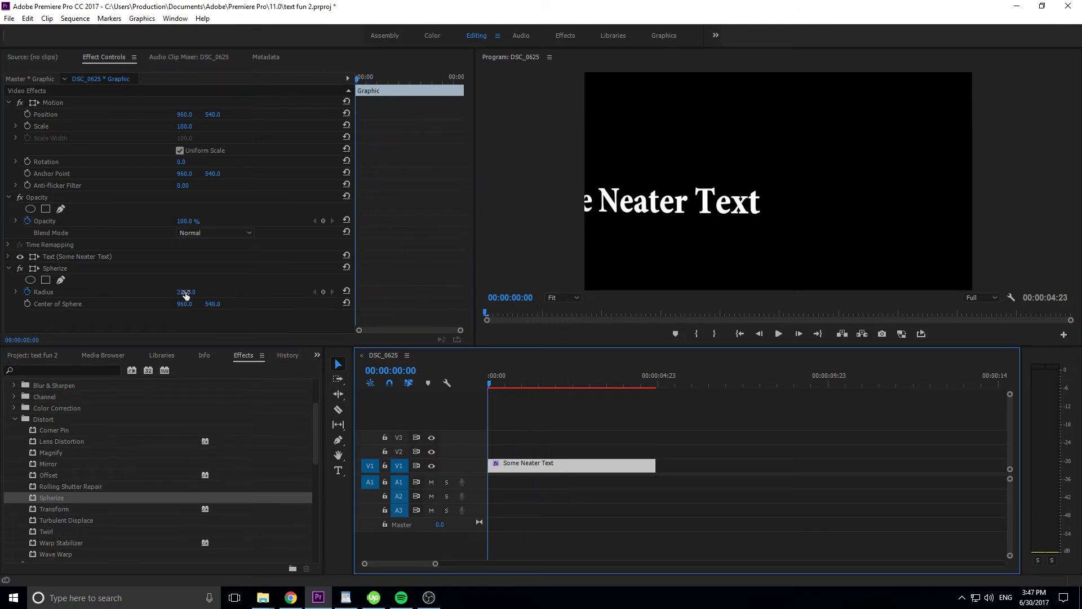
{"action": "left_click_drag", "start_coordinate": [186, 292], "coordinate": [223, 292]}
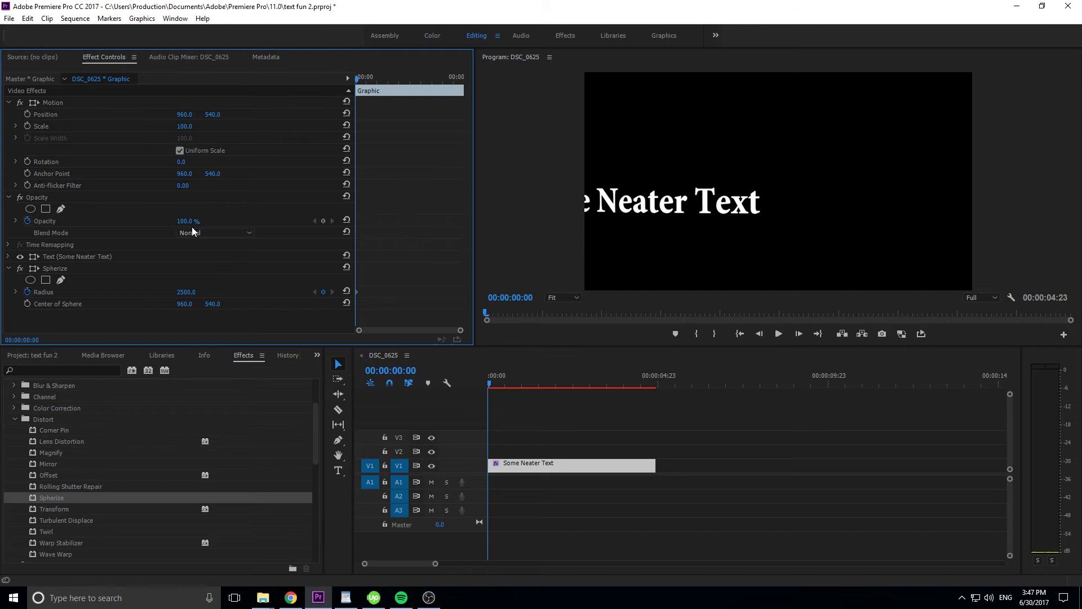
- Set Opacity to 0% at frame 0 and keyframe it to 100% at frame 15
{"action": "left_click_drag", "start_coordinate": [174, 219], "coordinate": [118, 219]}
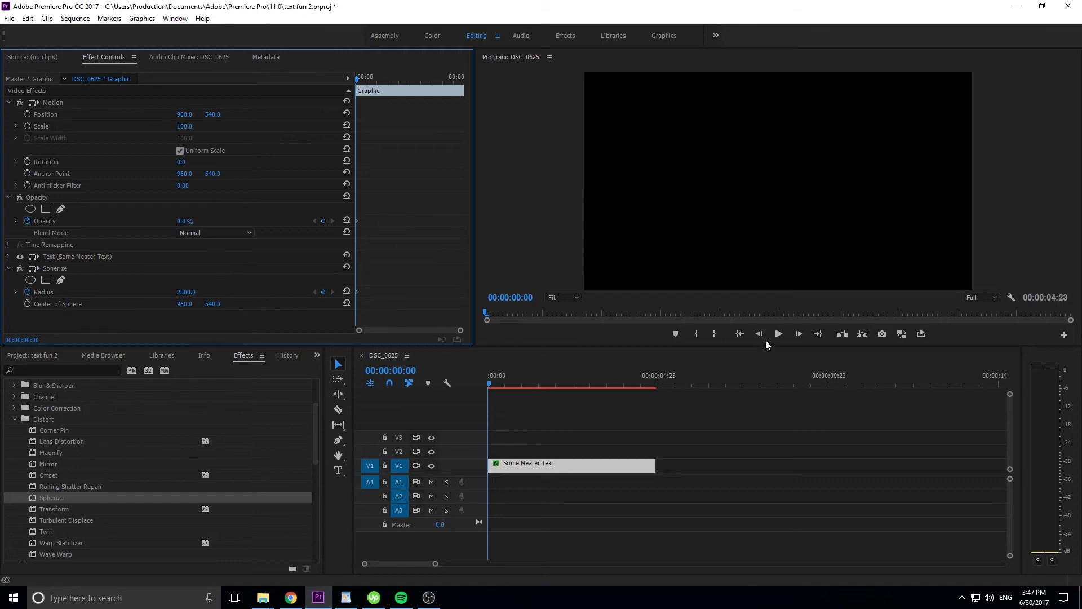
{"action": "left_click", "coordinate": [803, 334]}
{"action": "left_click", "coordinate": [803, 333]}
{"action": "left_click", "coordinate": [803, 332]}
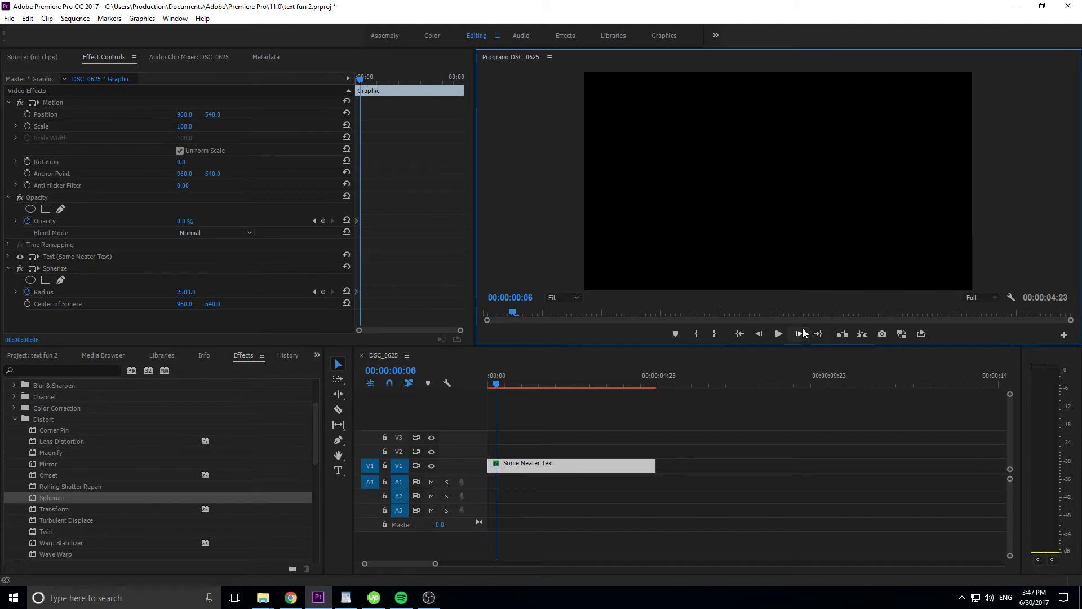
{"action": "left_click", "coordinate": [803, 332]}
{"action": "left_click", "coordinate": [803, 331]}
{"action": "left_click", "coordinate": [803, 332]}
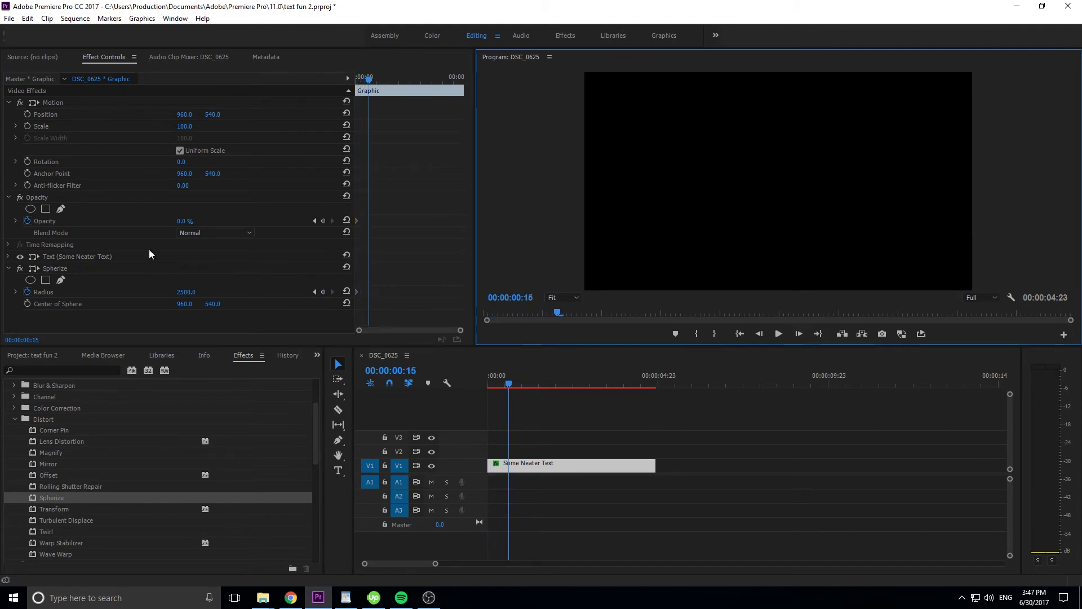
{"action": "left_click_drag", "start_coordinate": [181, 221], "coordinate": [242, 221]}
- Lower the Spherize Radius at frame 15 to 56 so the text flattens
{"action": "left_click_drag", "start_coordinate": [186, 292], "coordinate": [158, 292]}
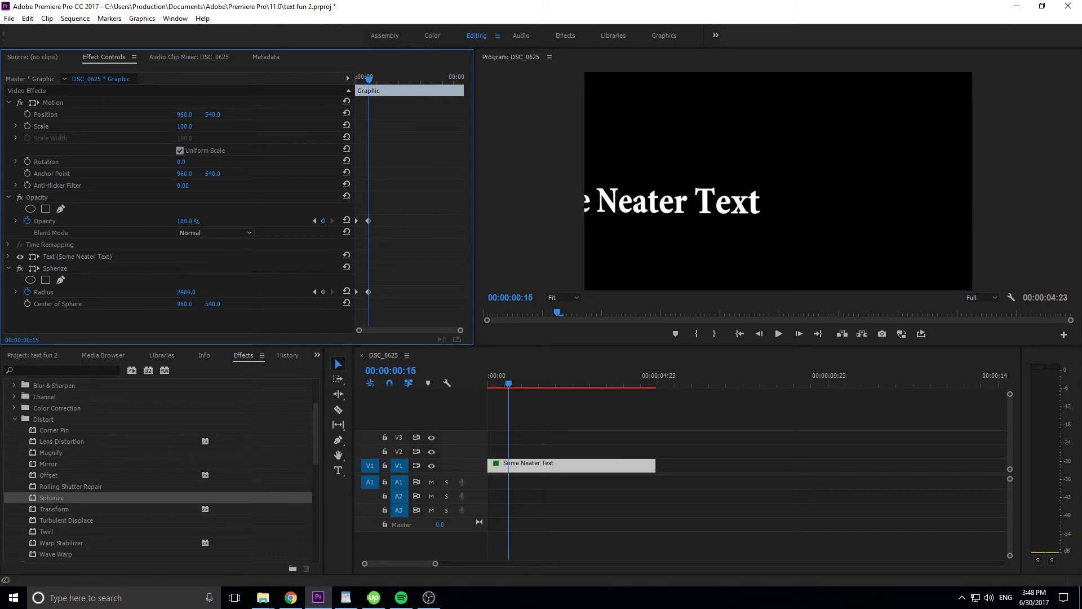
{"action": "left_click", "coordinate": [186, 292]}
{"action": "type", "text": "400"}
{"action": "key", "text": "Return"}
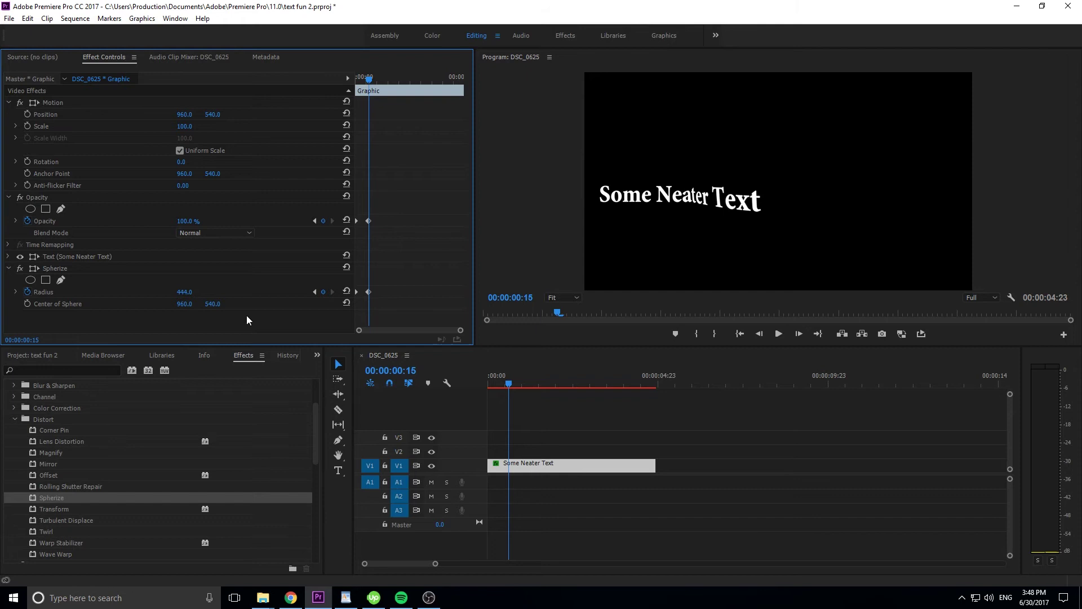
{"action": "left_click_drag", "start_coordinate": [185, 292], "coordinate": [164, 292]}
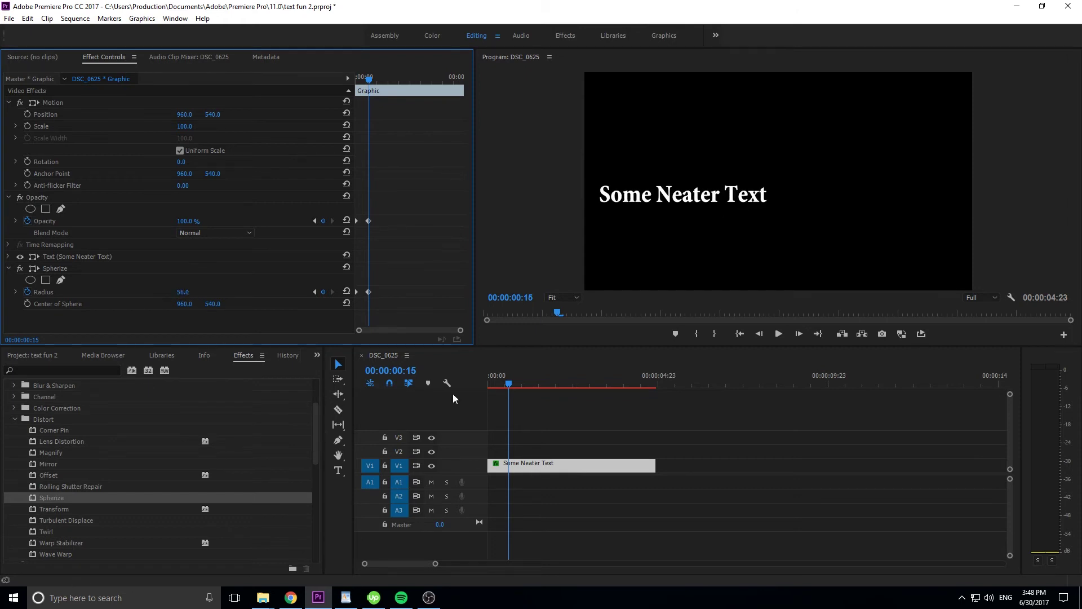
{"action": "left_click_drag", "start_coordinate": [514, 384], "coordinate": [469, 374]}
- Lower the opening Spherize Radius keyframe to 1530 and preview the text fading on
{"action": "key", "text": "space"}
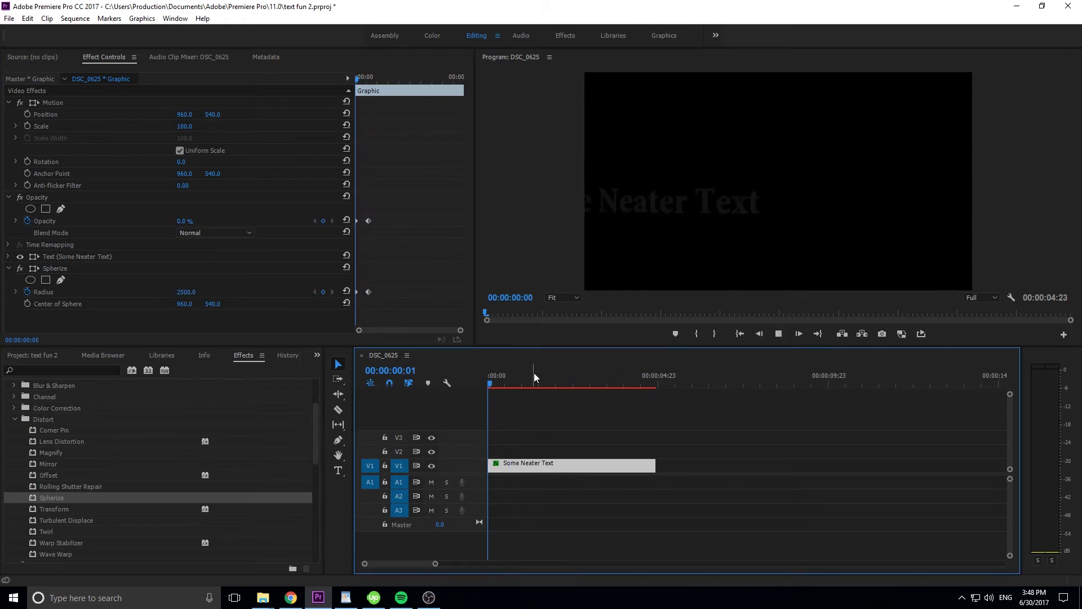
{"action": "mouse_move", "coordinate": [499, 377]}
{"action": "left_mouse_down"}
{"action": "mouse_move", "coordinate": [472, 378]}
{"action": "mouse_move", "coordinate": [503, 384]}
{"action": "mouse_move", "coordinate": [488, 384]}
{"action": "left_mouse_up"}
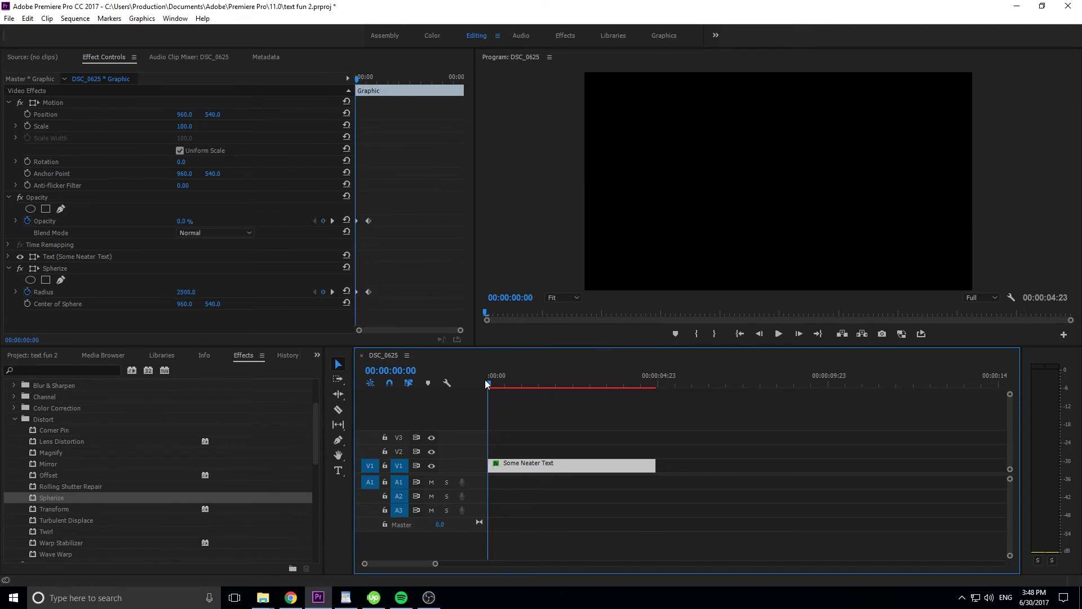
{"action": "left_click_drag", "start_coordinate": [186, 292], "coordinate": [158, 292]}
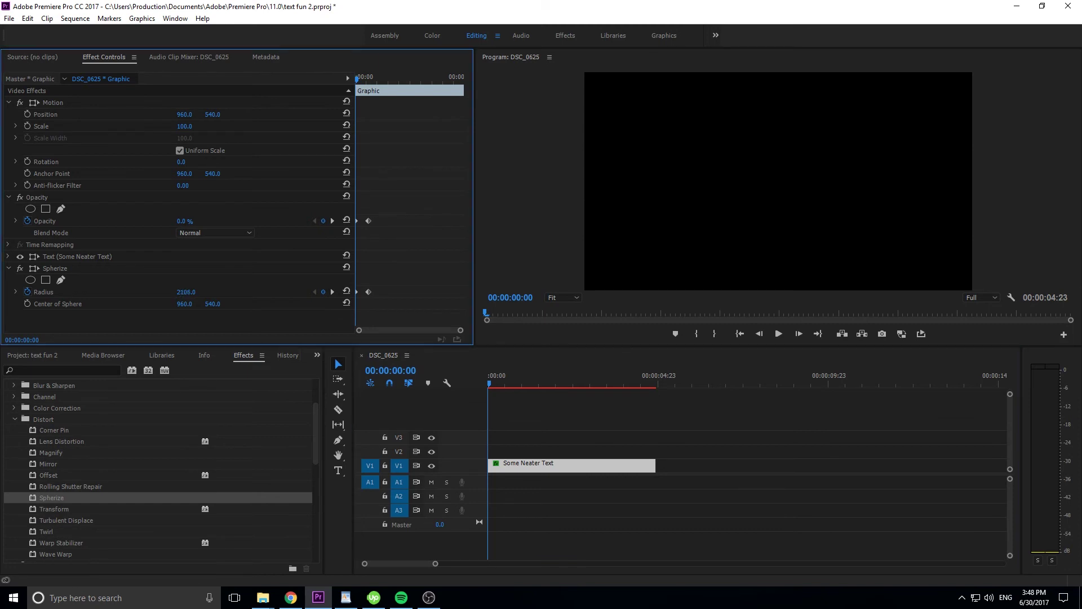
{"action": "left_click_drag", "start_coordinate": [492, 390], "coordinate": [471, 365]}
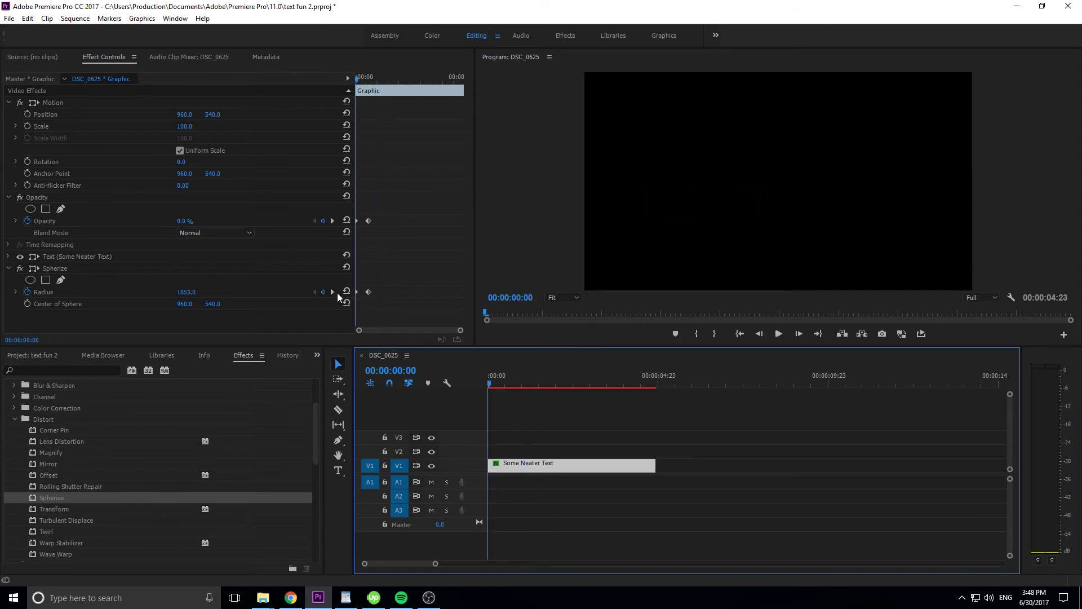
{"action": "left_click", "coordinate": [218, 292]}
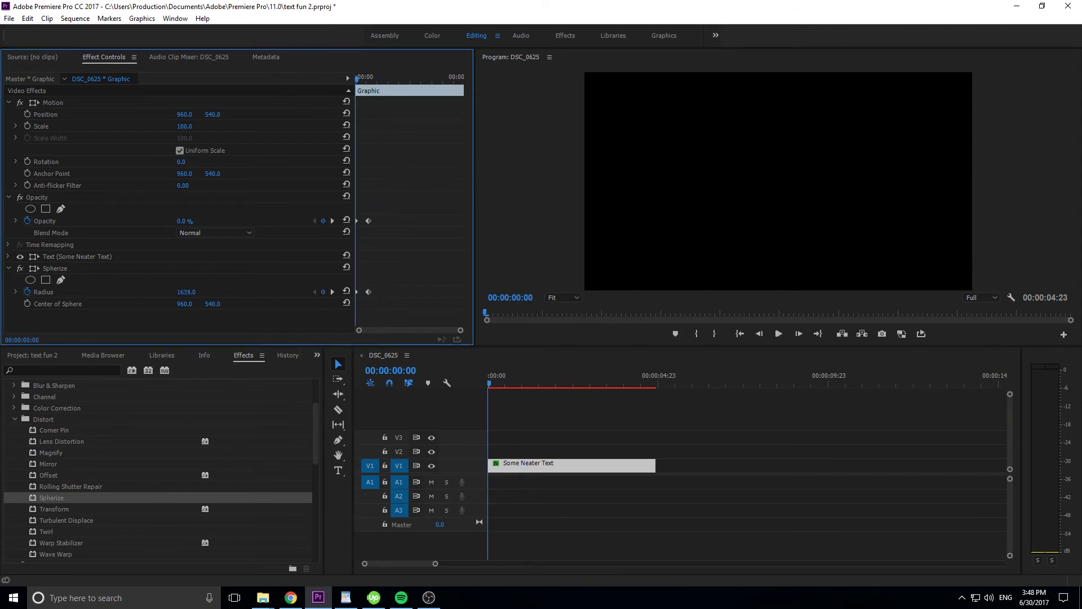
{"action": "left_click", "coordinate": [496, 385]}
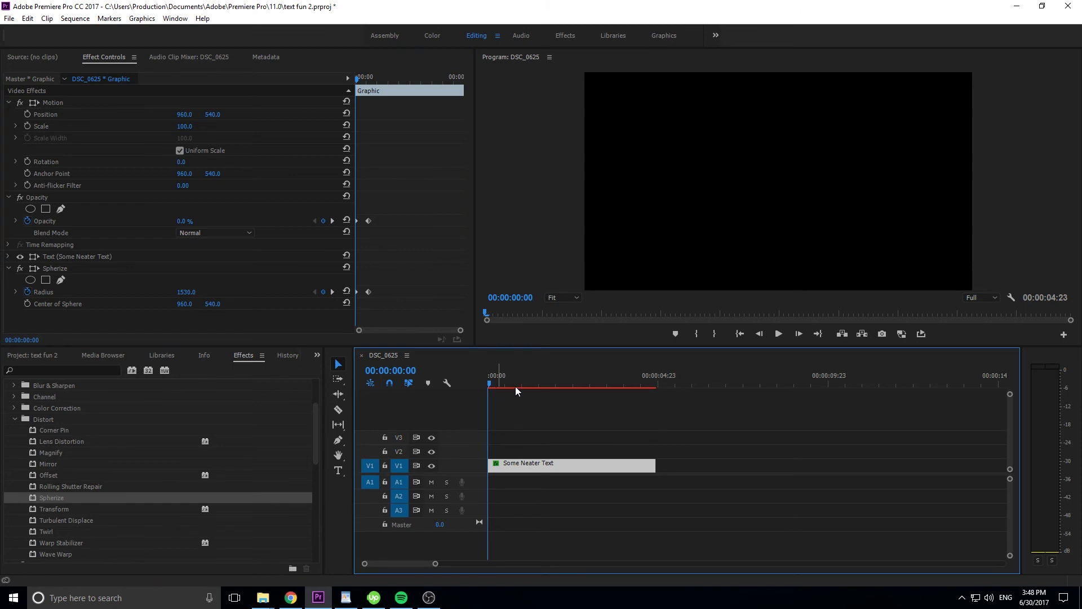
{"action": "key", "text": "space"}
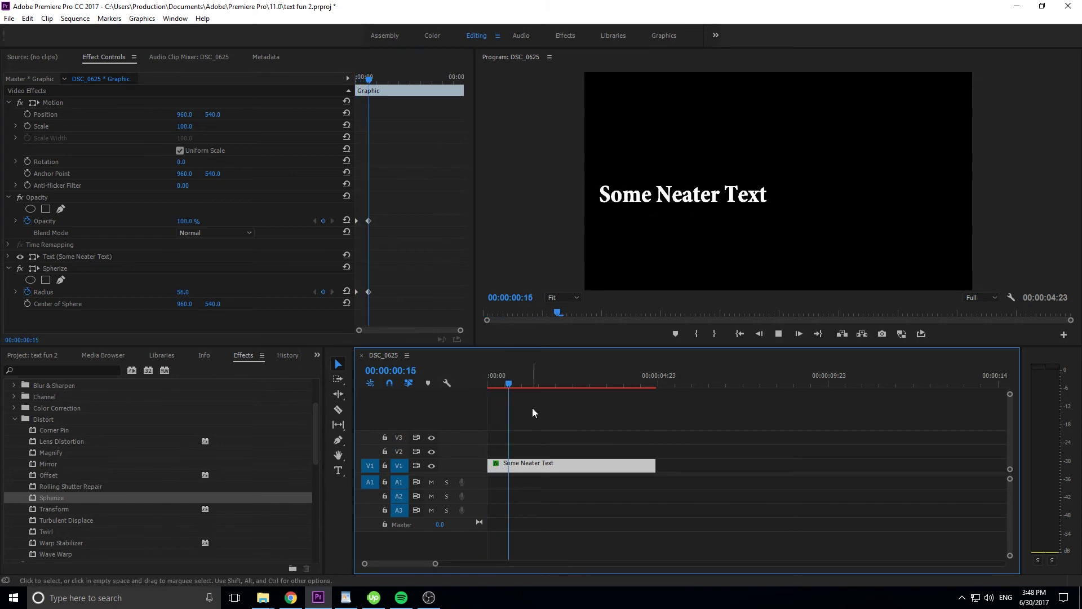
{"action": "left_click", "coordinate": [535, 383]}
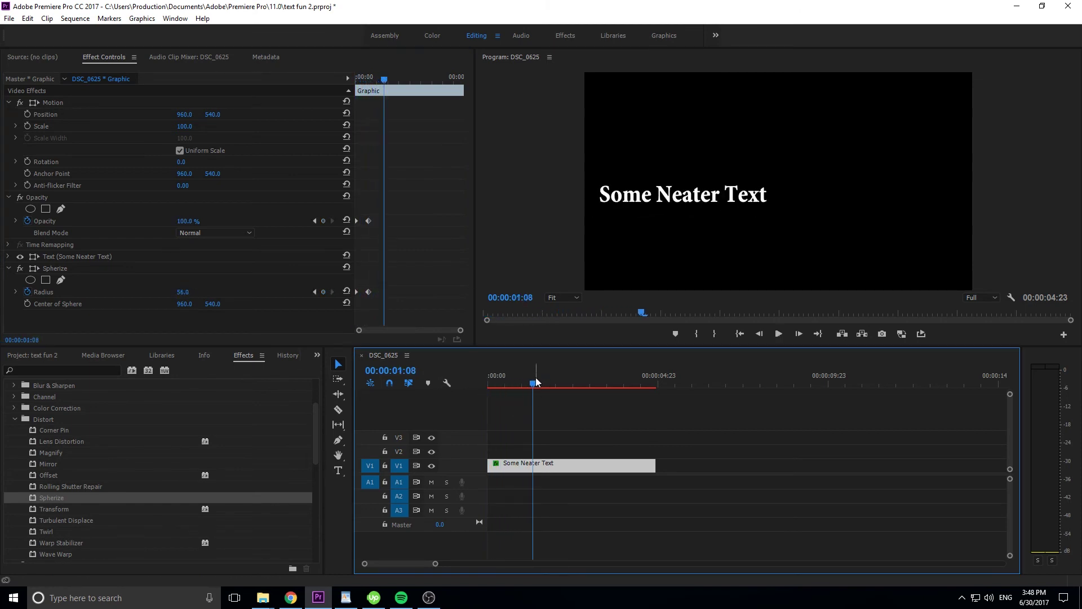
- Paste full-opacity, Radius 56 keyframes at 3:04, then 0% opacity, Radius 1530 keyframes at 3:16
{"action": "left_click_drag", "start_coordinate": [536, 383], "coordinate": [596, 383]}
{"action": "mouse_move", "coordinate": [404, 212]}
{"action": "left_mouse_down"}
{"action": "mouse_move", "coordinate": [366, 268]}
{"action": "mouse_move", "coordinate": [368, 299]}
{"action": "left_mouse_up"}
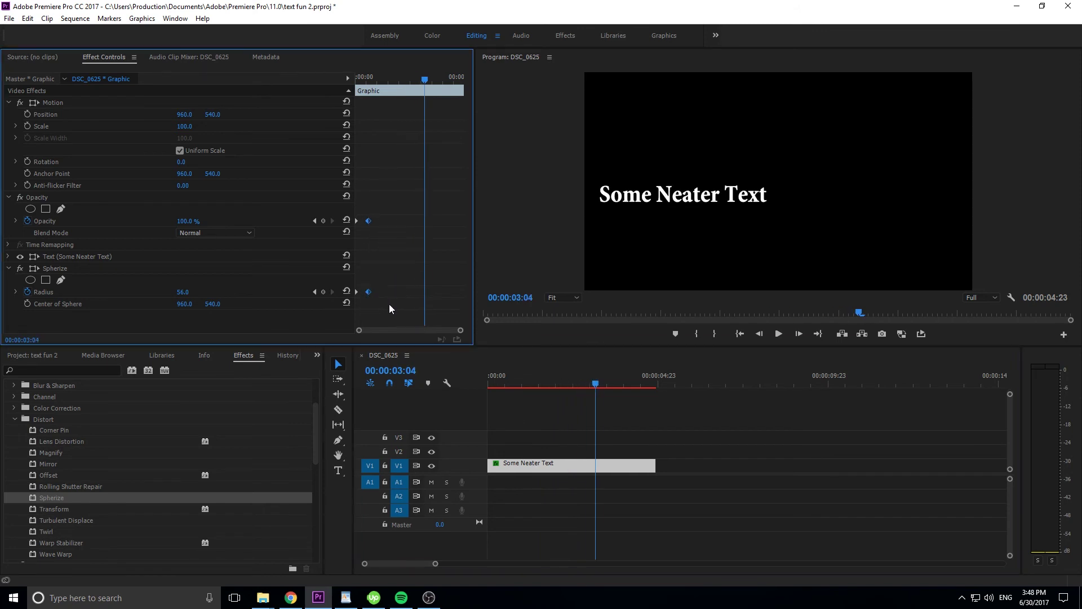
{"action": "key", "text": "ctrl+v"}
{"action": "left_click_drag", "start_coordinate": [423, 79], "coordinate": [436, 80]}
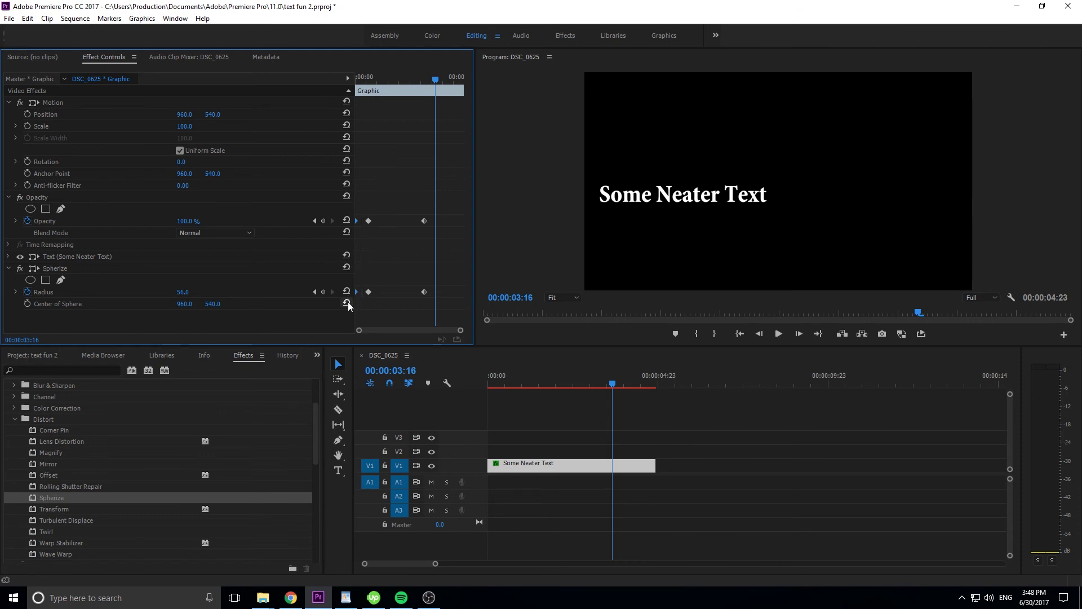
{"action": "key", "text": "ctrl+v"}
- Play the whole animation from the clip's start, stopping near its end
{"action": "left_click_drag", "start_coordinate": [613, 377], "coordinate": [424, 374]}
{"action": "key", "text": "space"}
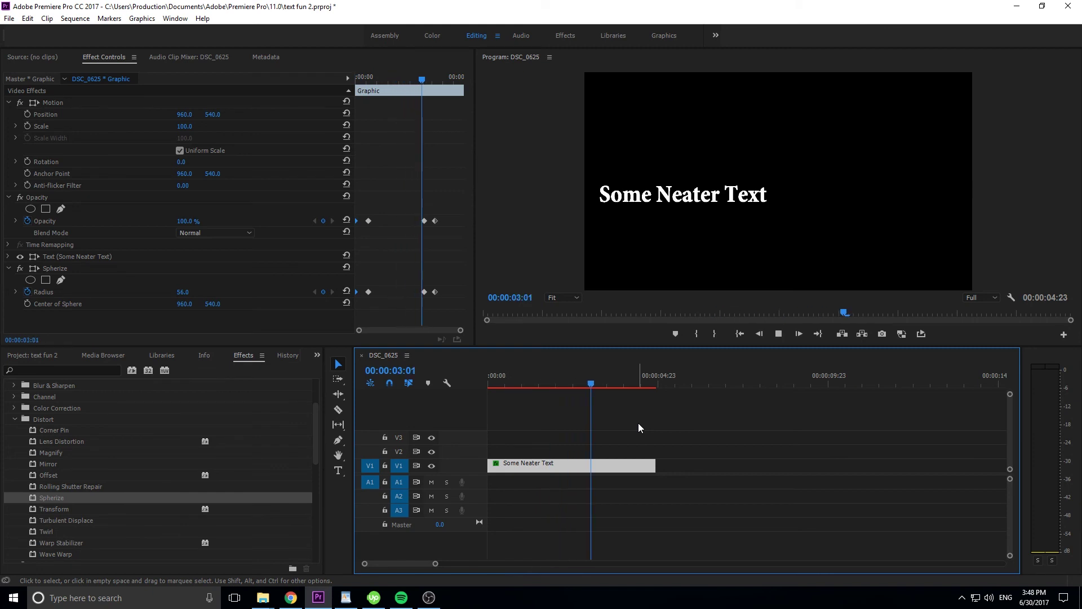
{"action": "key", "text": "space"}
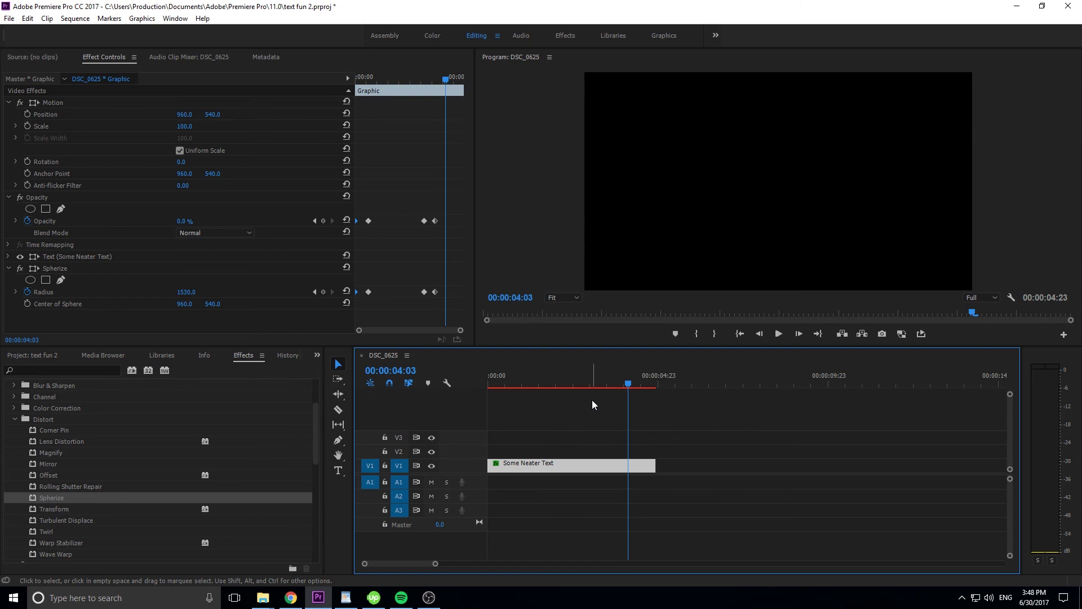
- Scrub to 00:00:02:00, where the title holds at 100% Opacity and Radius 56
{"action": "left_click_drag", "start_coordinate": [570, 384], "coordinate": [556, 384]}
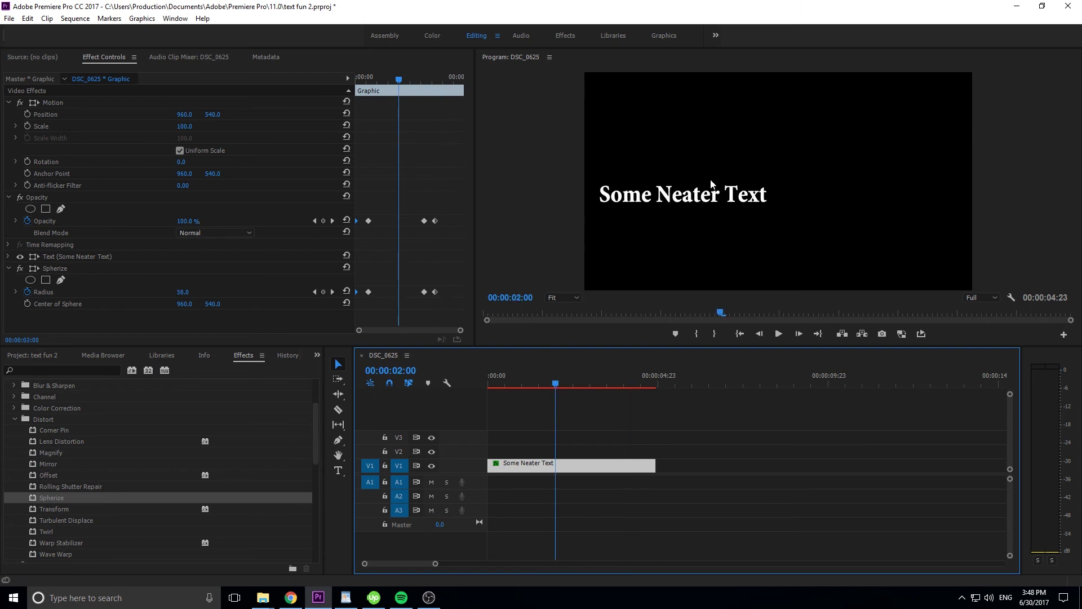